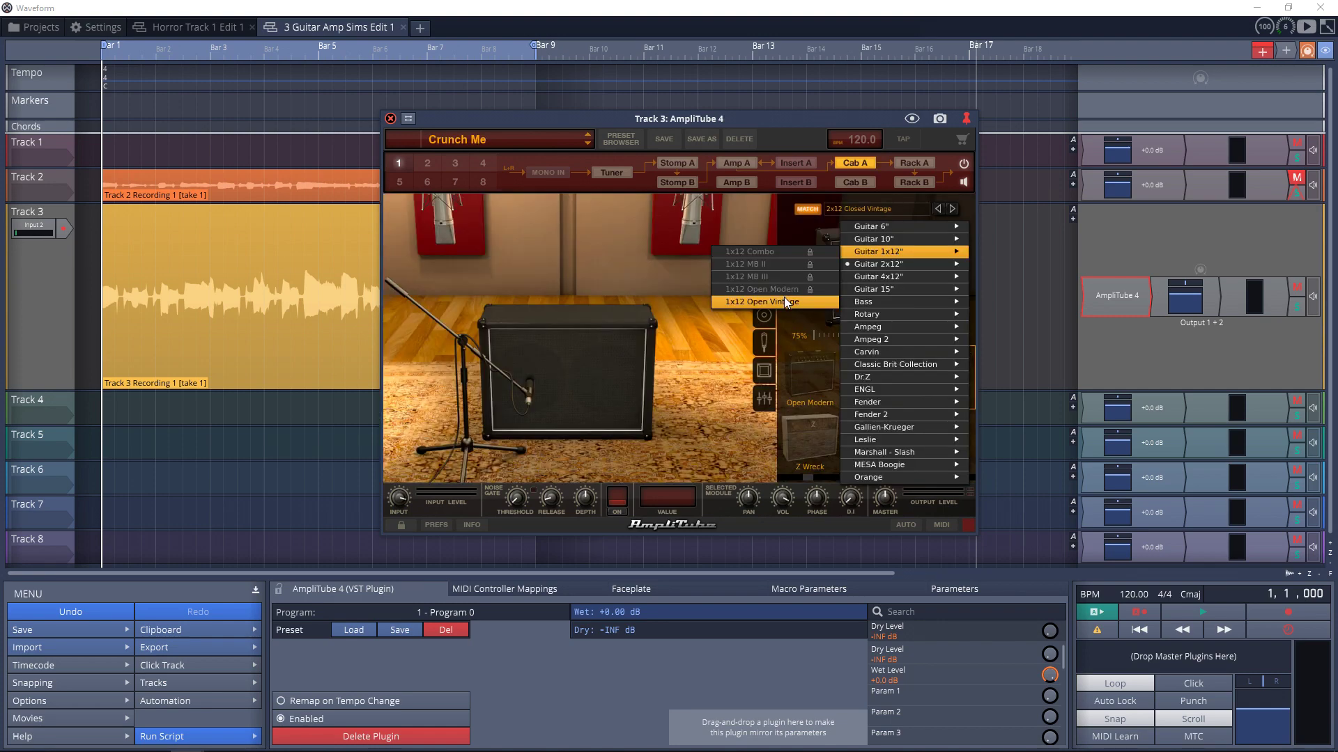
Try the Open Vintage, 2x12 and 4x12 Closed Vintage cabs, then set 1x15 Bass Vintage in the Venue room
click(783, 297)
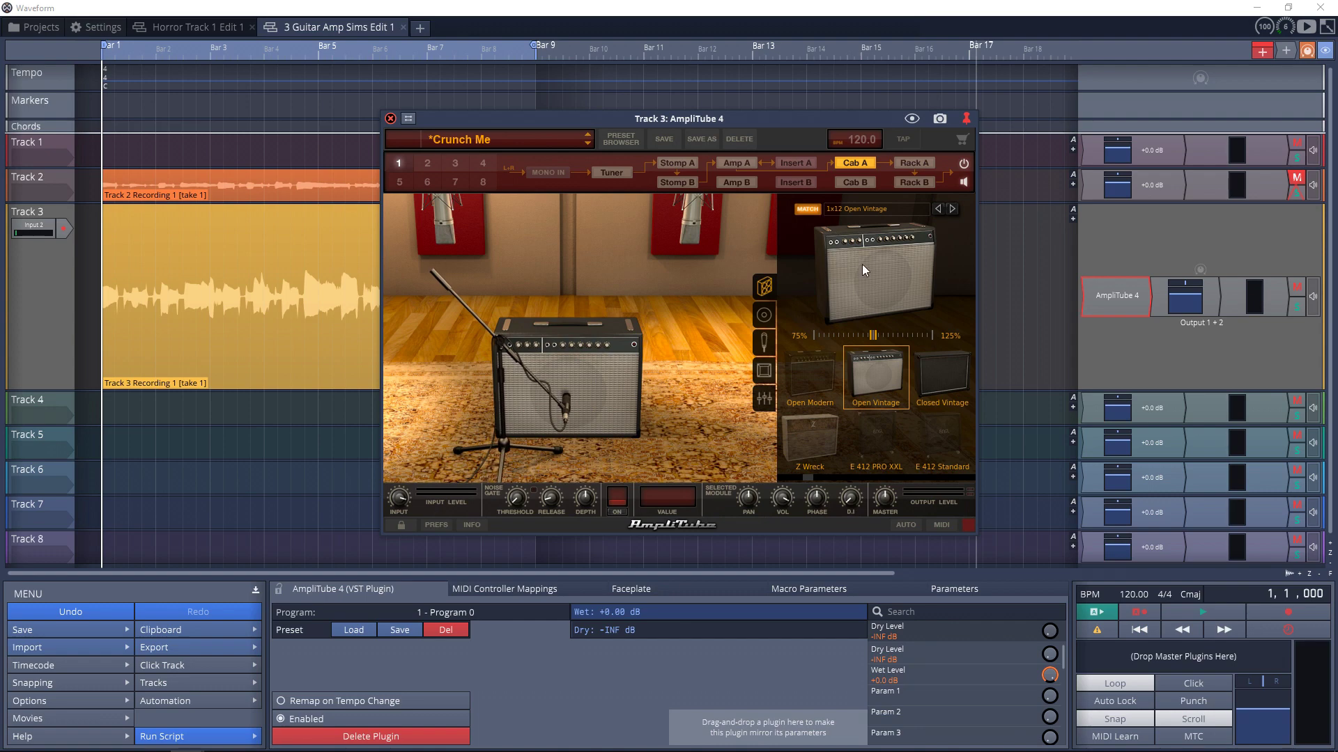
click(942, 377)
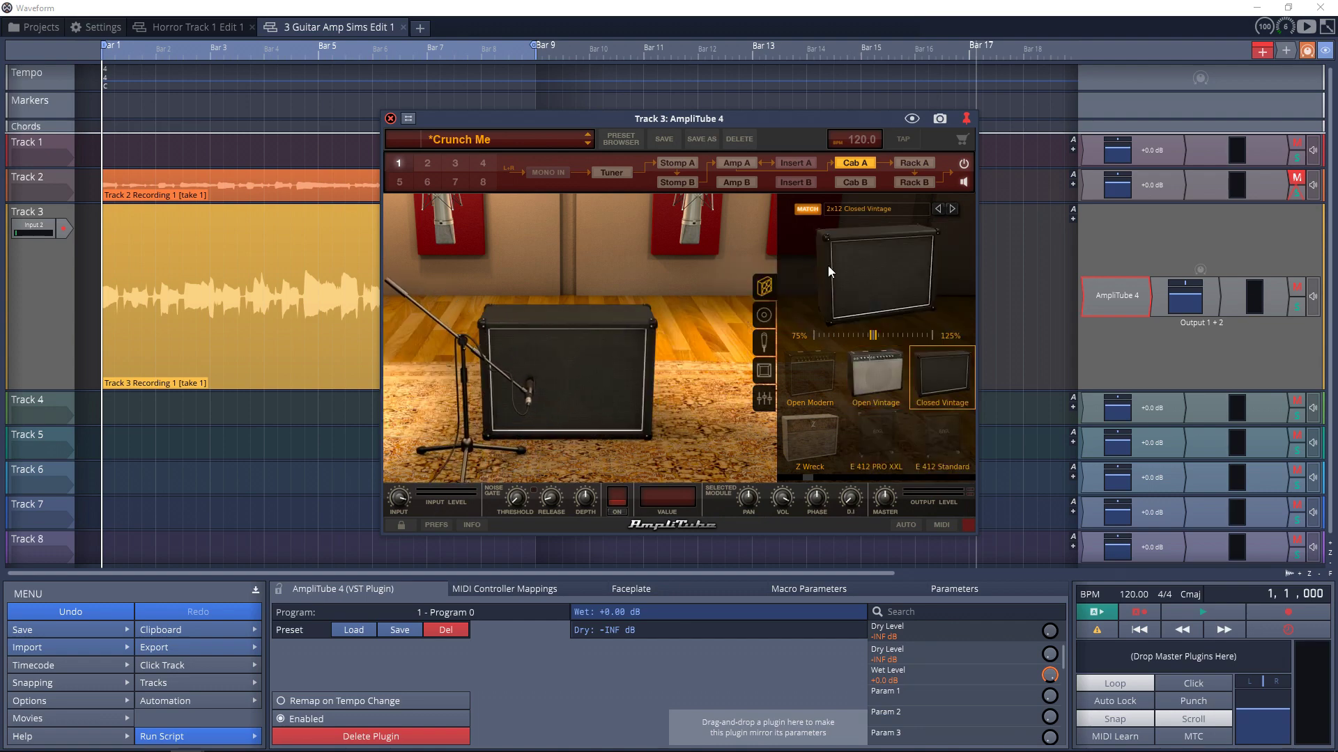
click(870, 207)
click(803, 326)
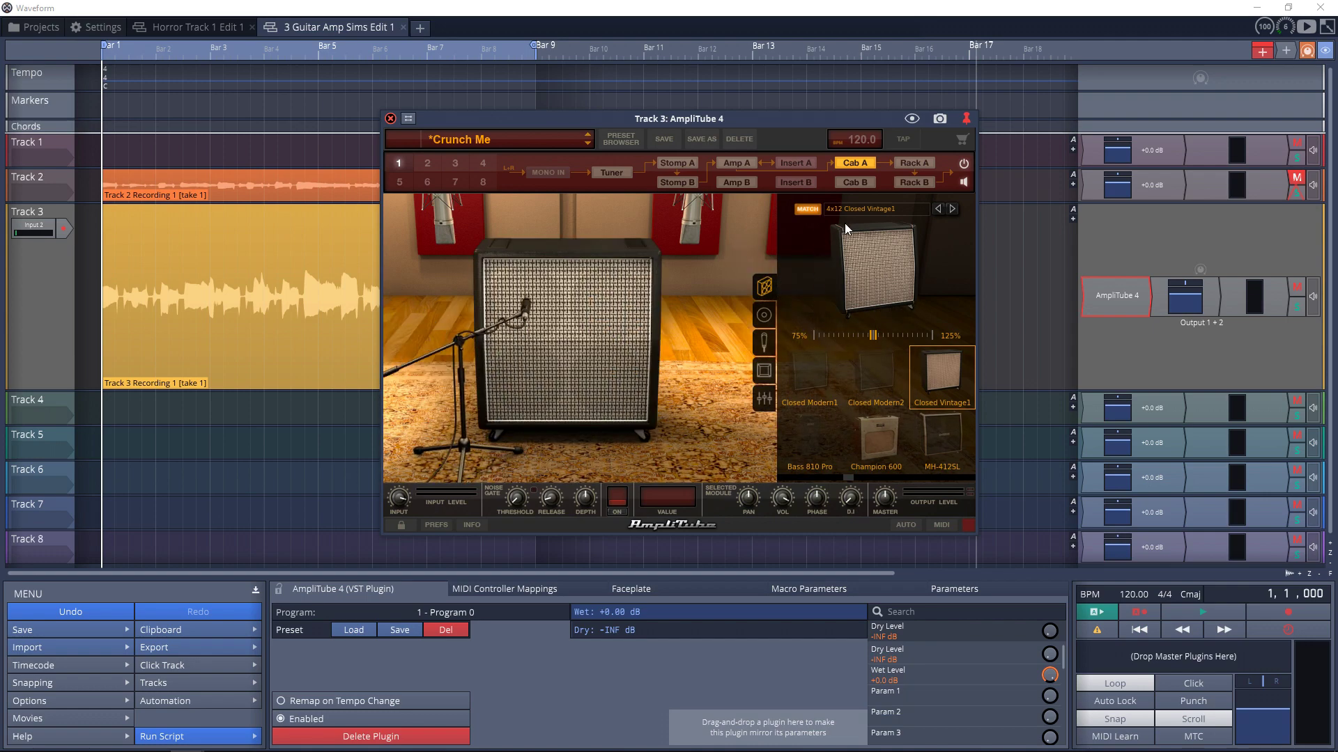
click(860, 208)
click(778, 336)
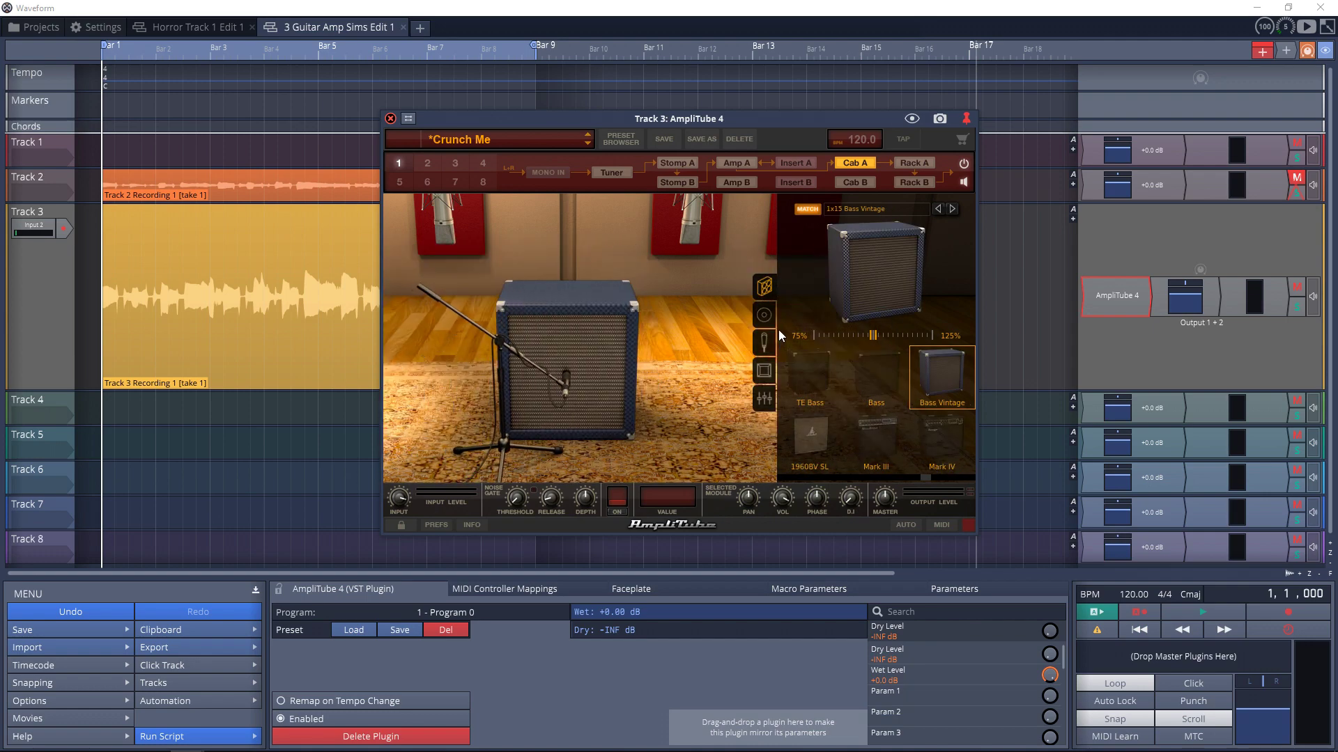
click(779, 329)
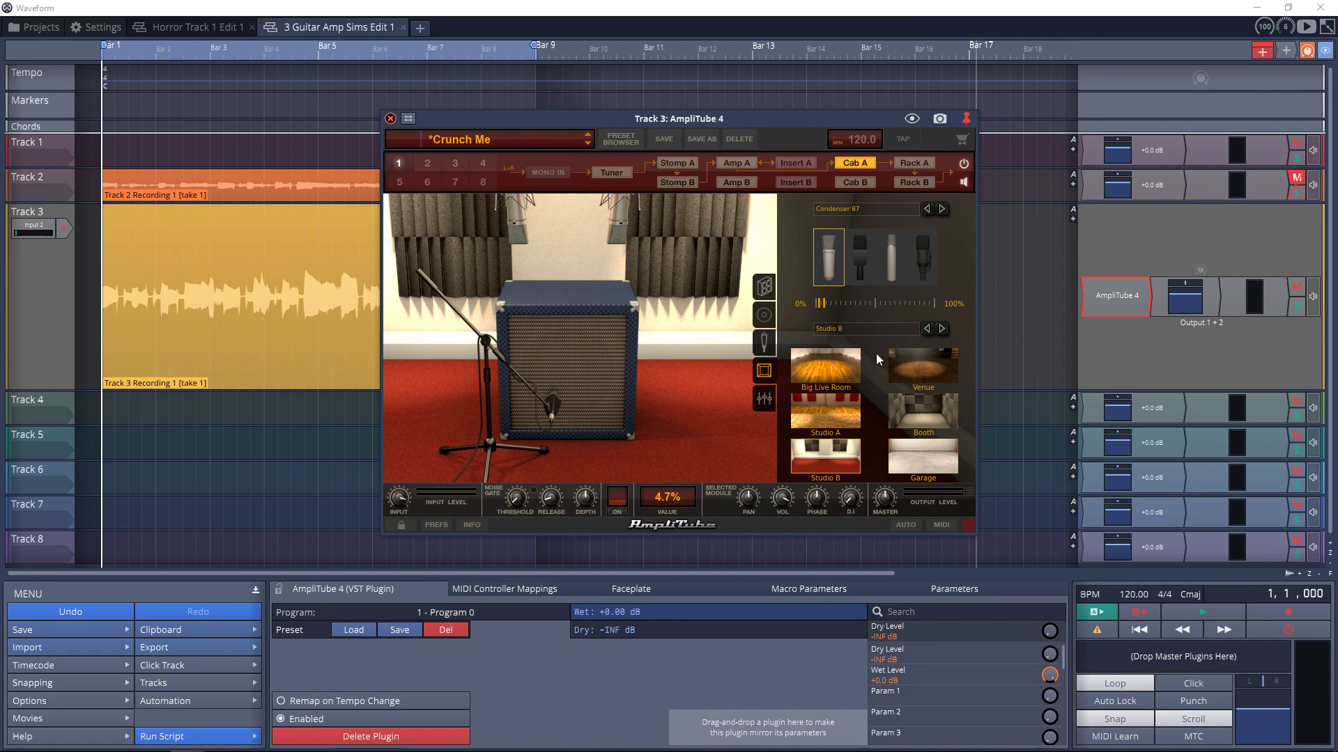
click(897, 368)
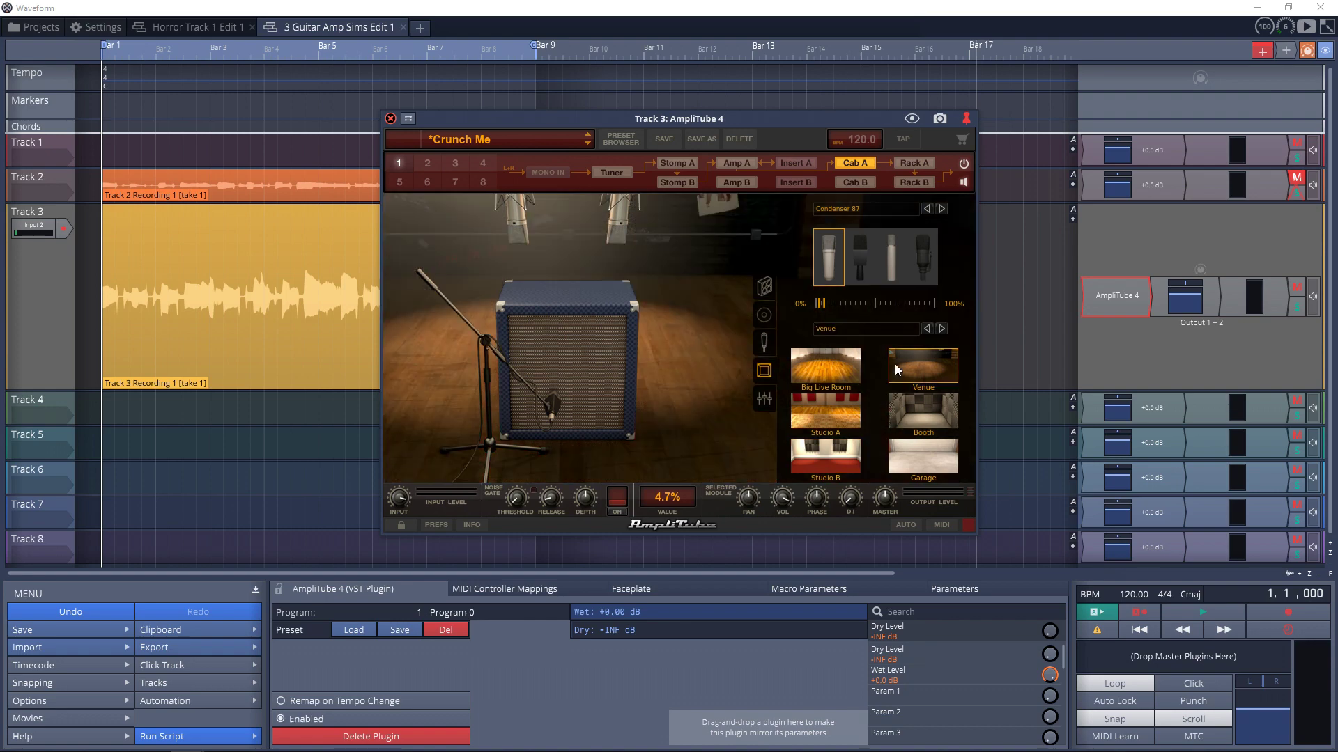
Put a Distortion pedal in stomp slot 1 and a Flanger in slot 4
click(672, 162)
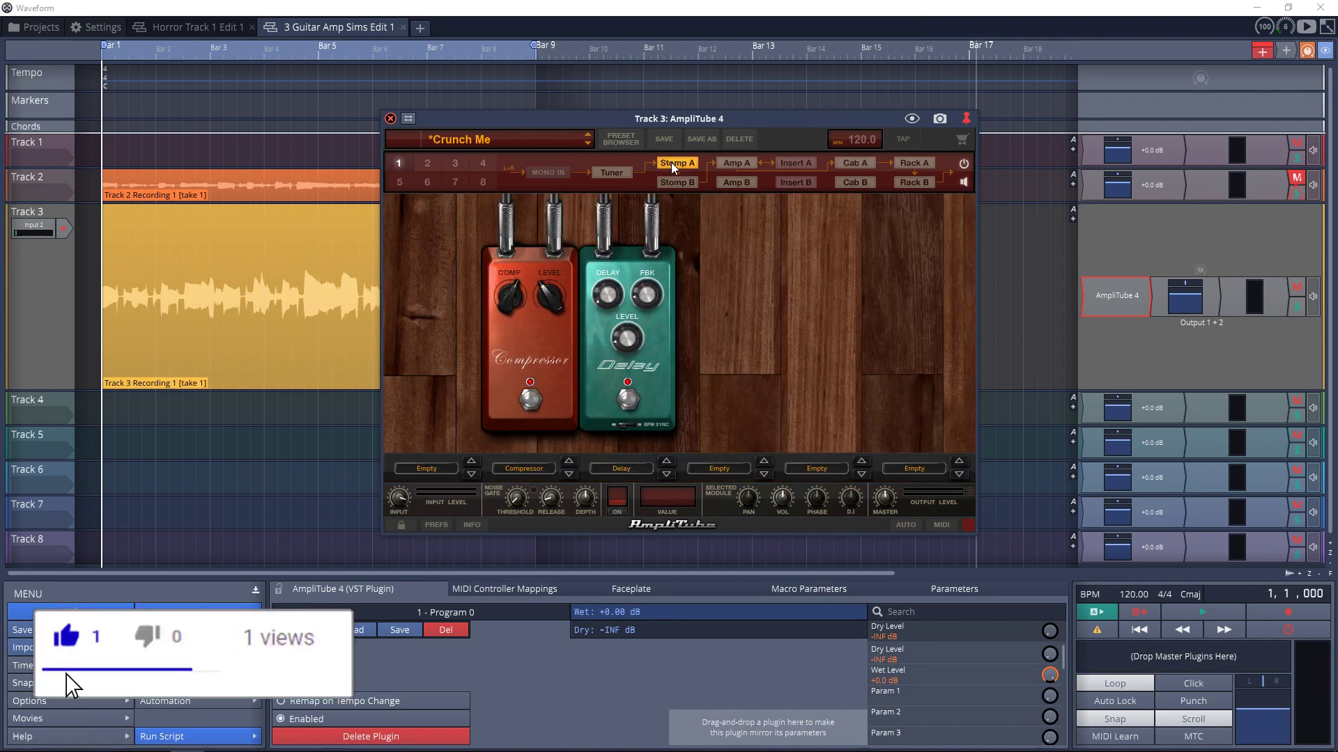
click(441, 474)
click(646, 425)
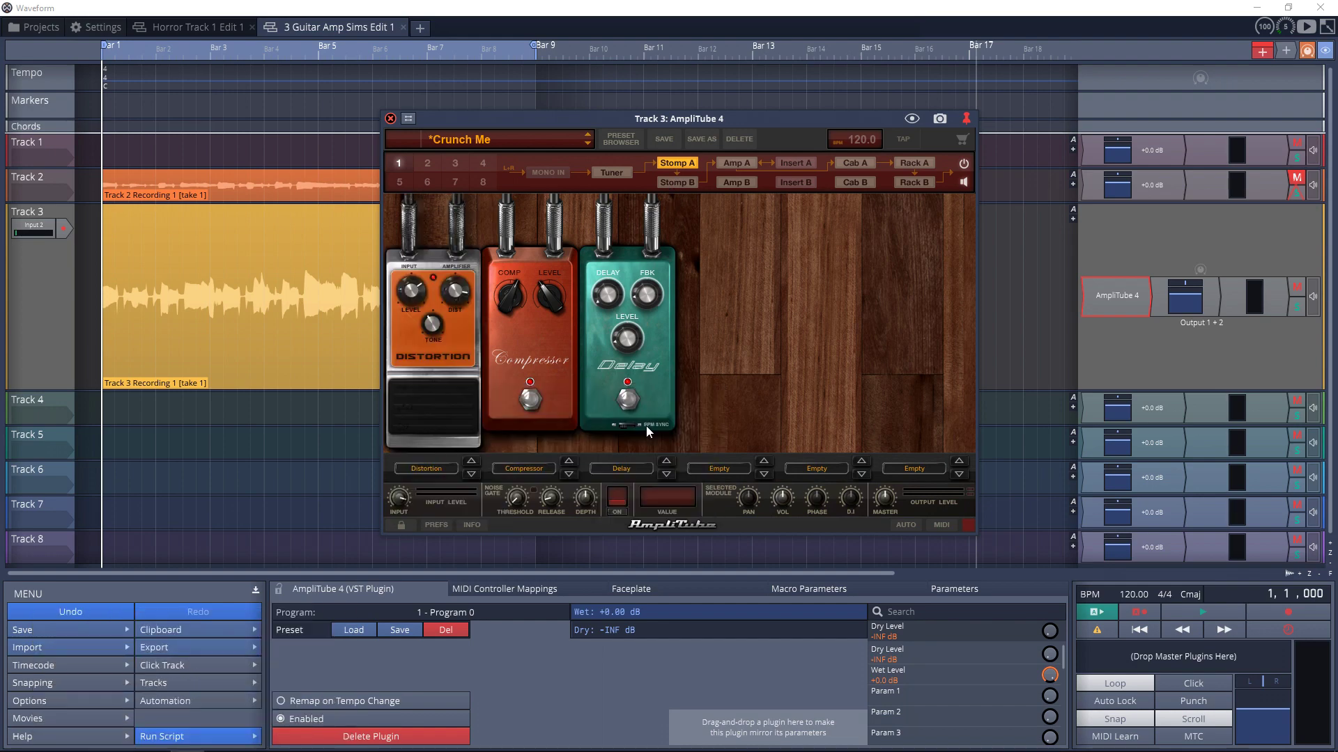
click(708, 468)
click(753, 440)
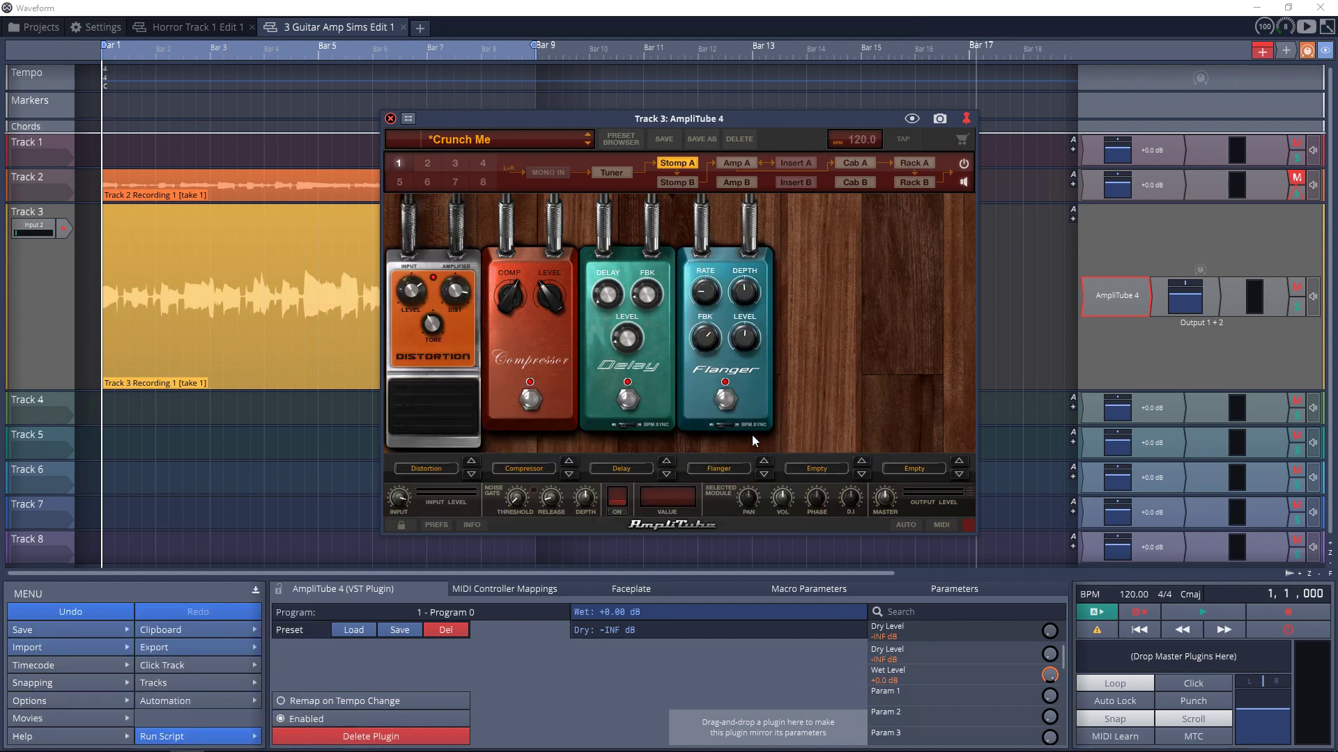
Add a Digital Reverb to the second rack slot after the Digital Delay
click(500, 300)
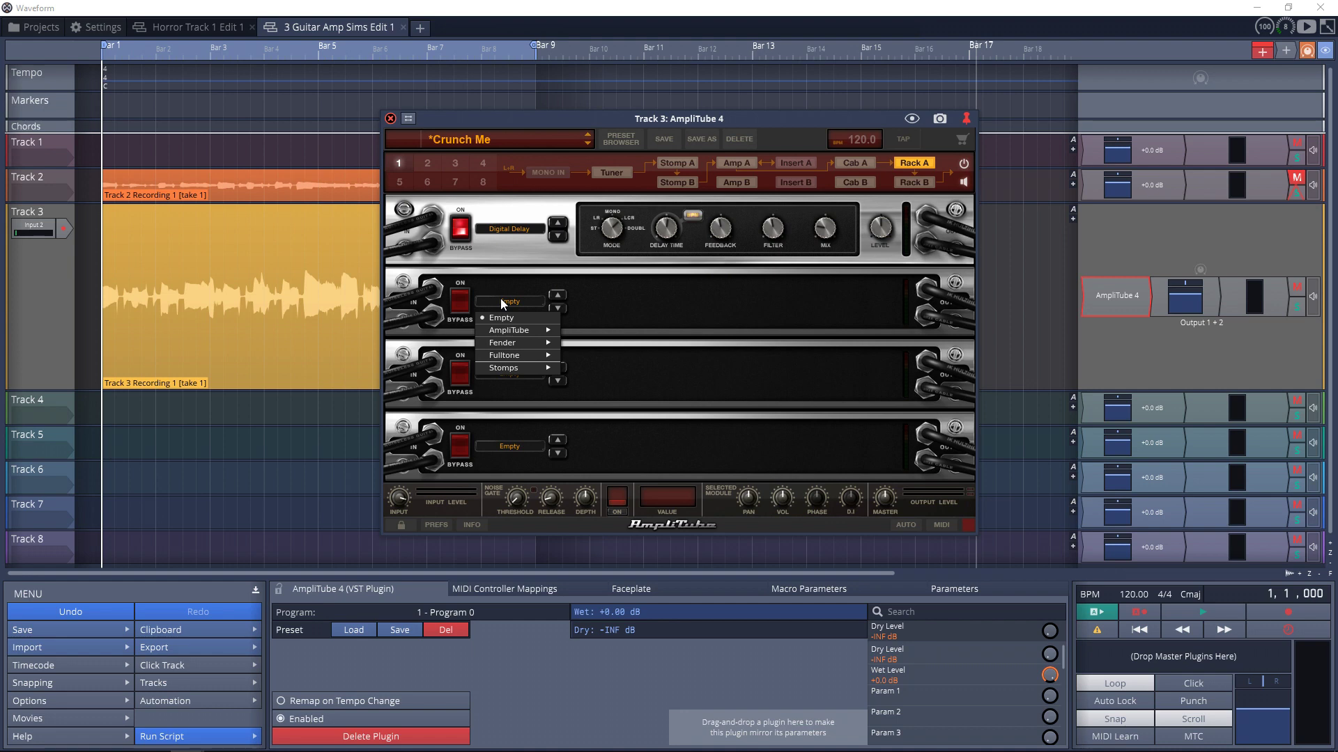
mouse_move(537, 332)
mouse_move(626, 330)
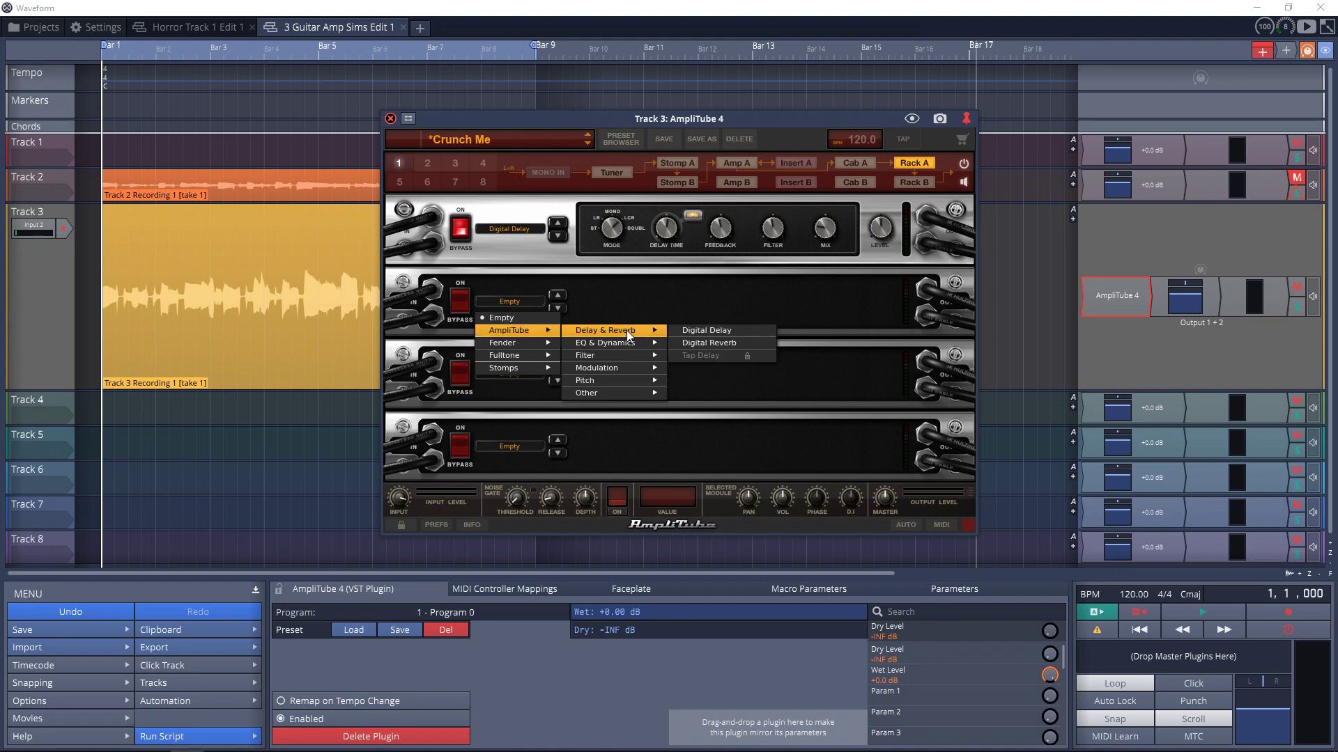
click(721, 342)
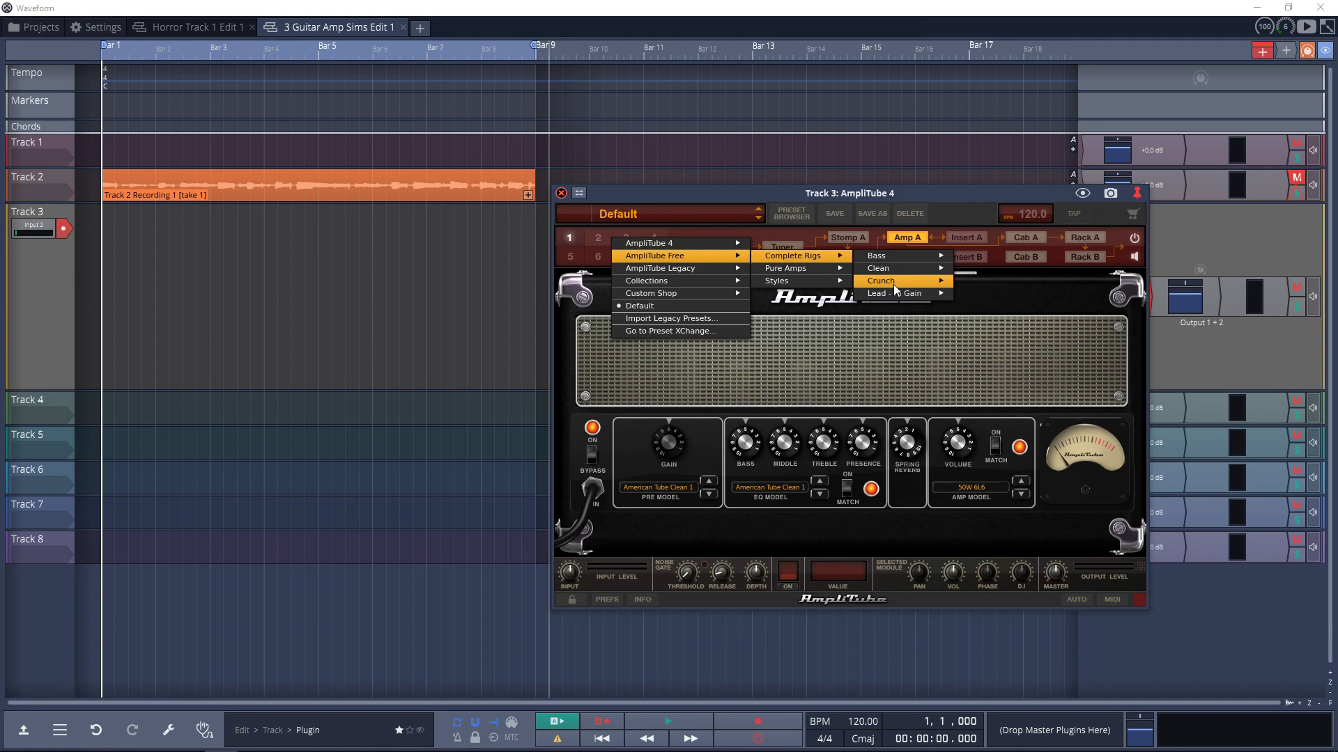
Load the Big 800 Rhythm crunch preset, record a new take on Track 3, and play it back
mouse_move(894, 284)
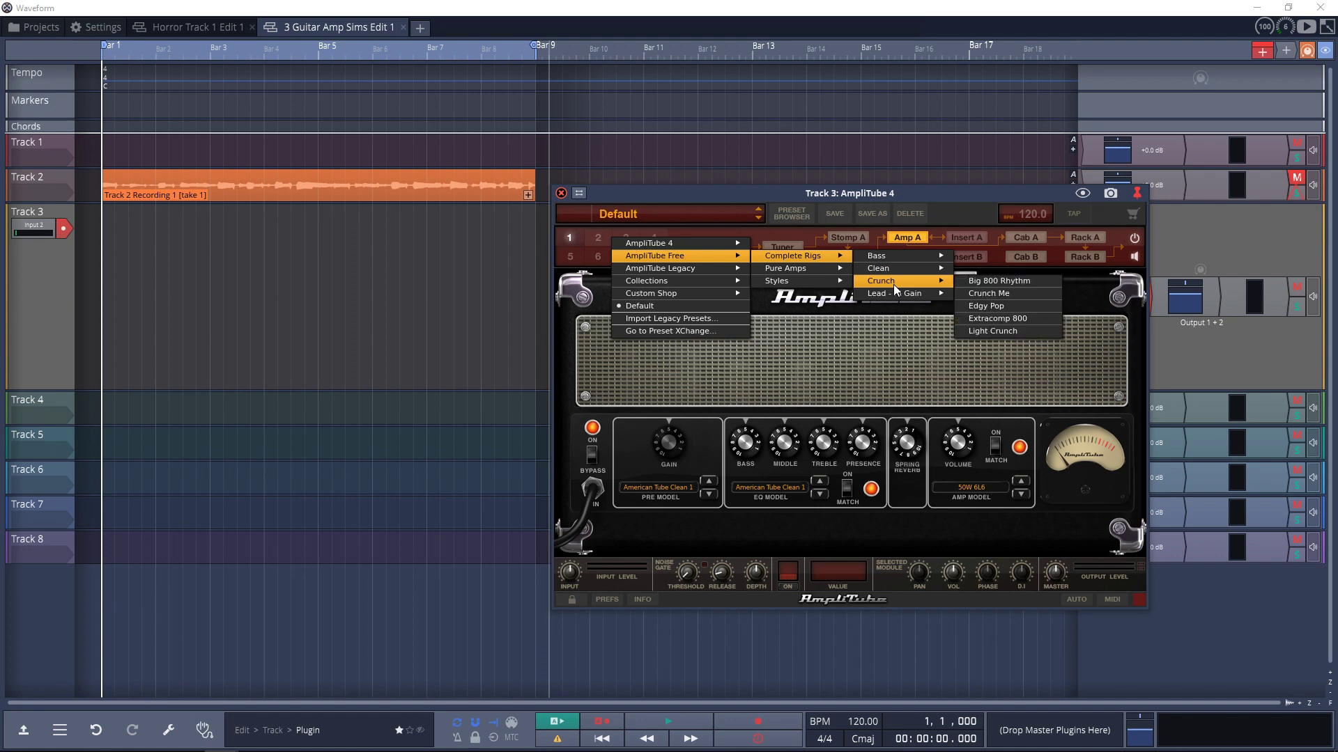
click(989, 282)
click(763, 722)
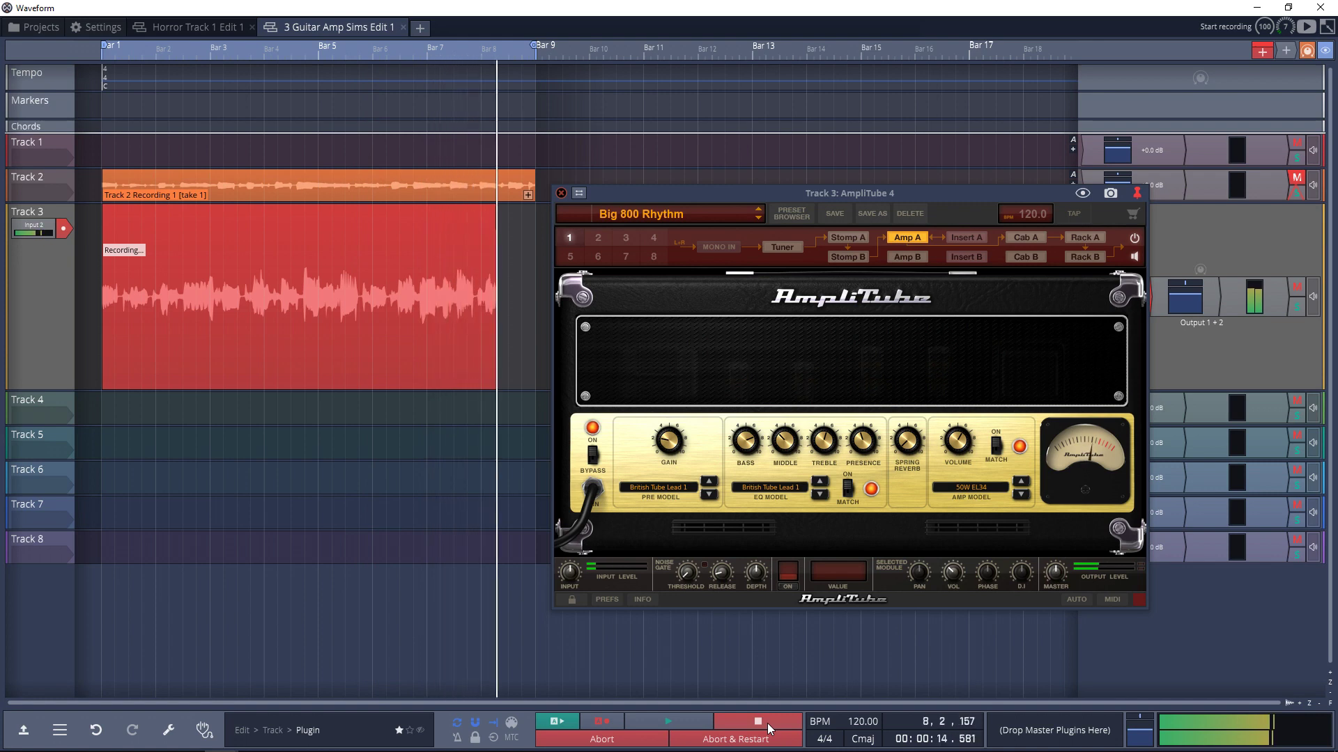
click(758, 722)
key(space)
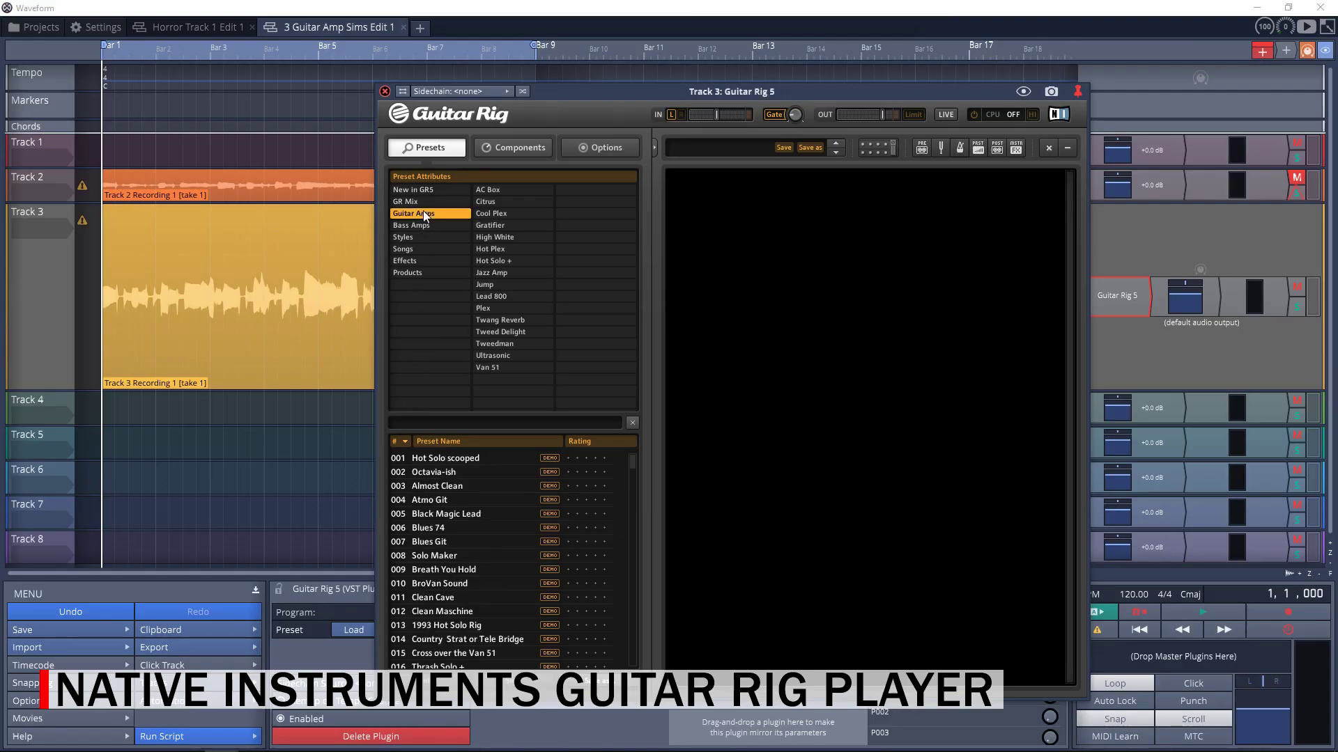
Try the Jump presets Alternative Crunch, Black Malcolm Rhythm - MC and Black Angus Lead - MC, ending on Crazy Randy - Chorus
click(492, 285)
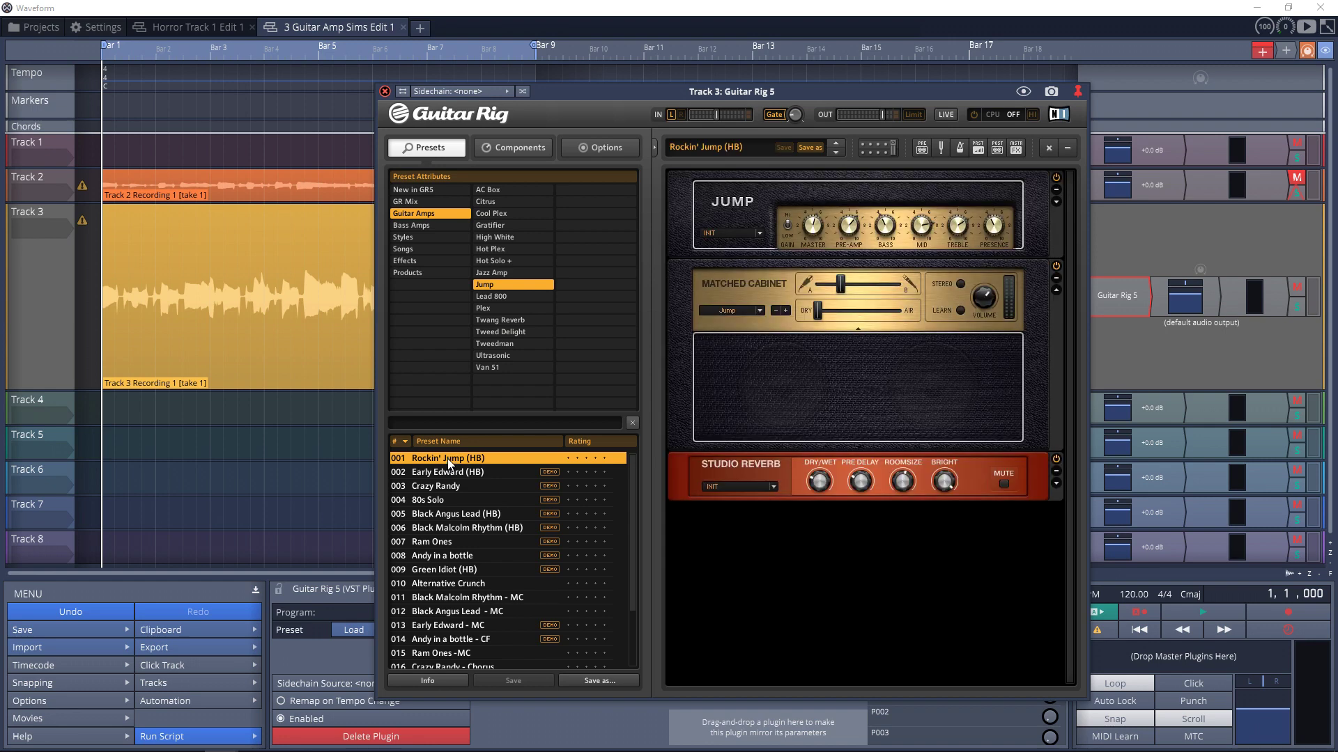
click(460, 587)
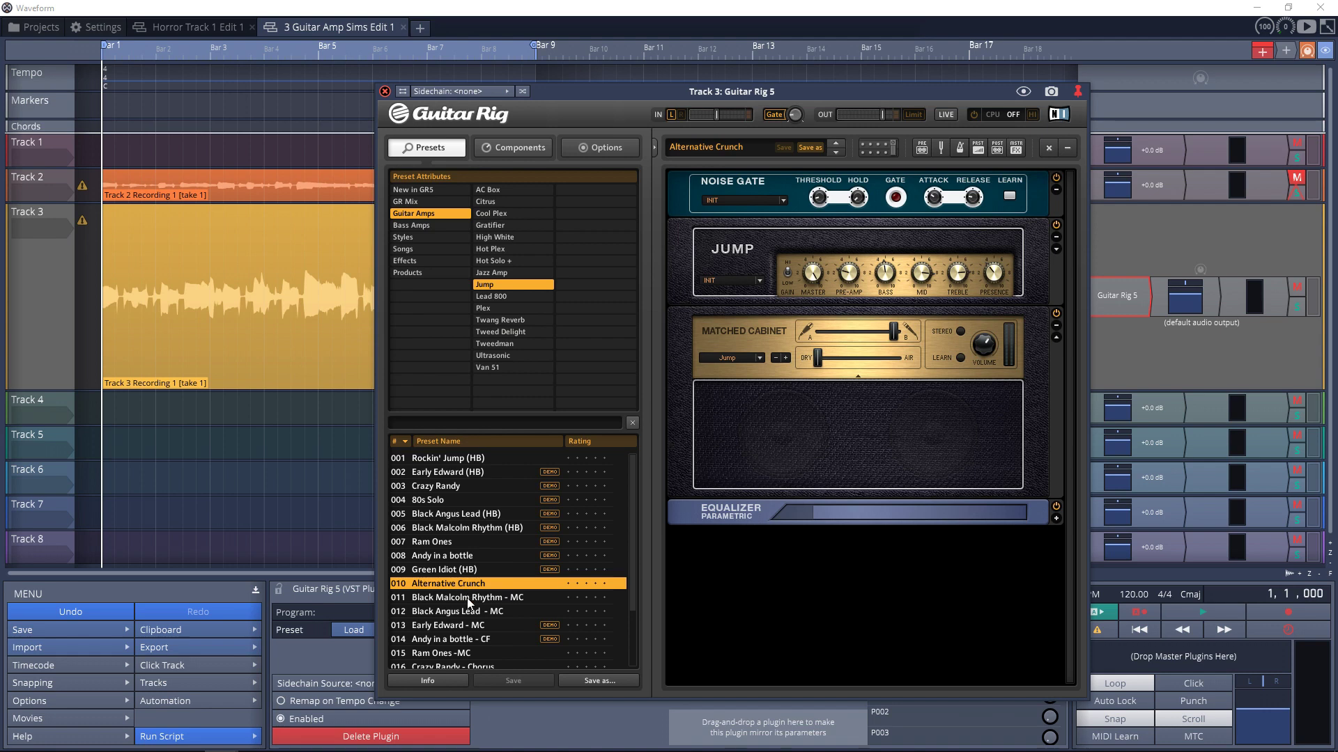
click(467, 598)
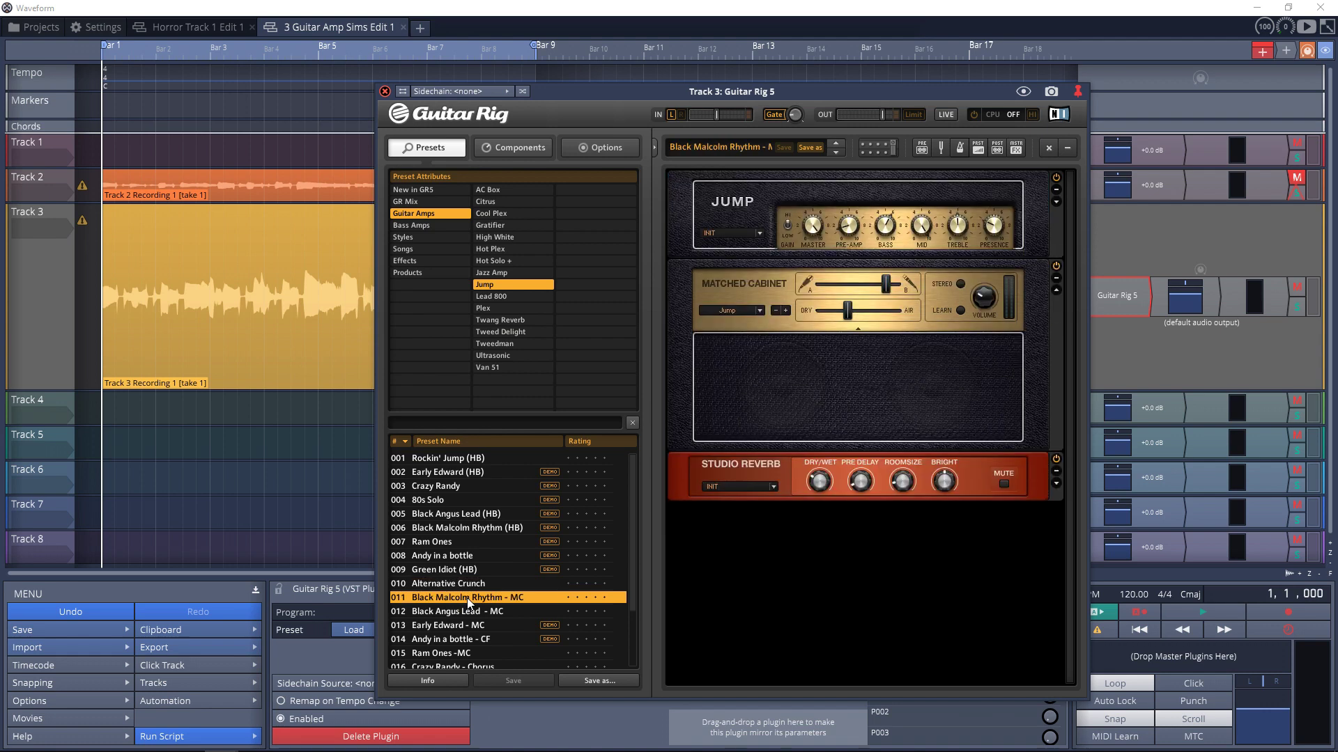
click(466, 610)
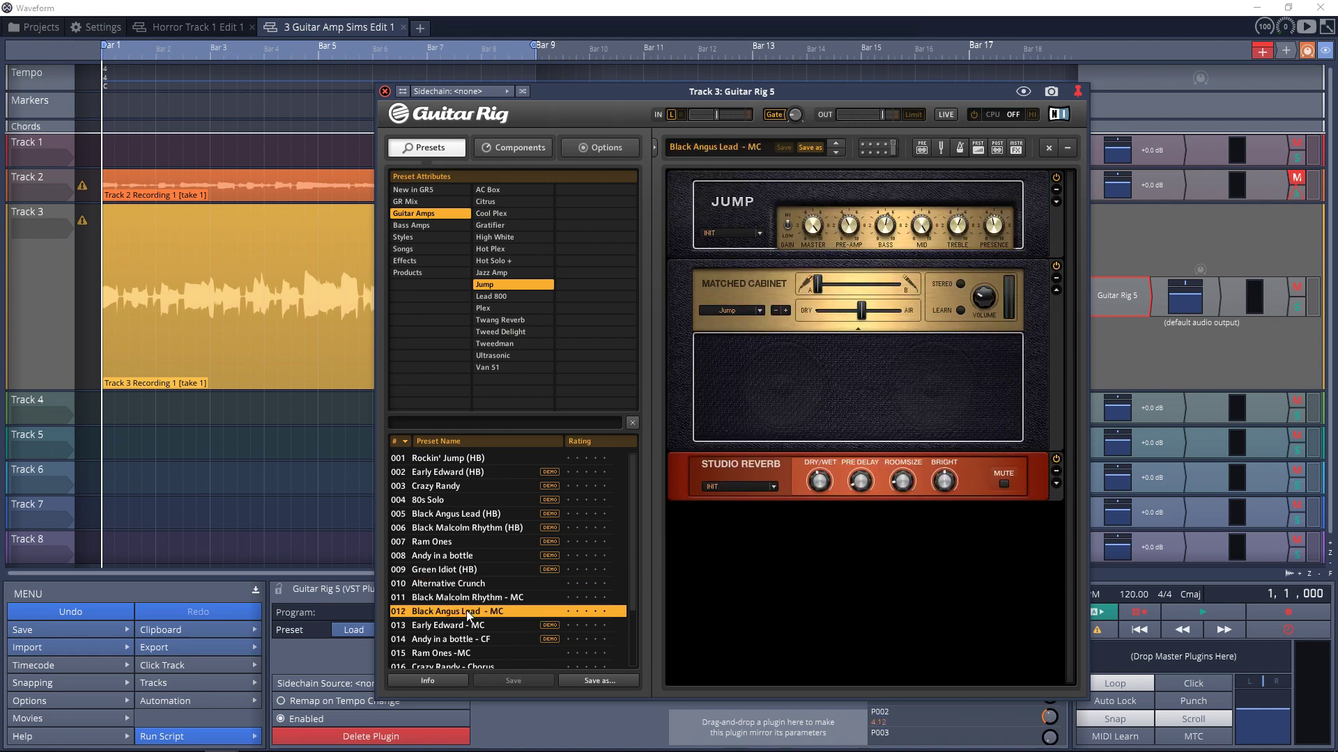
scroll(471, 624, down, 1)
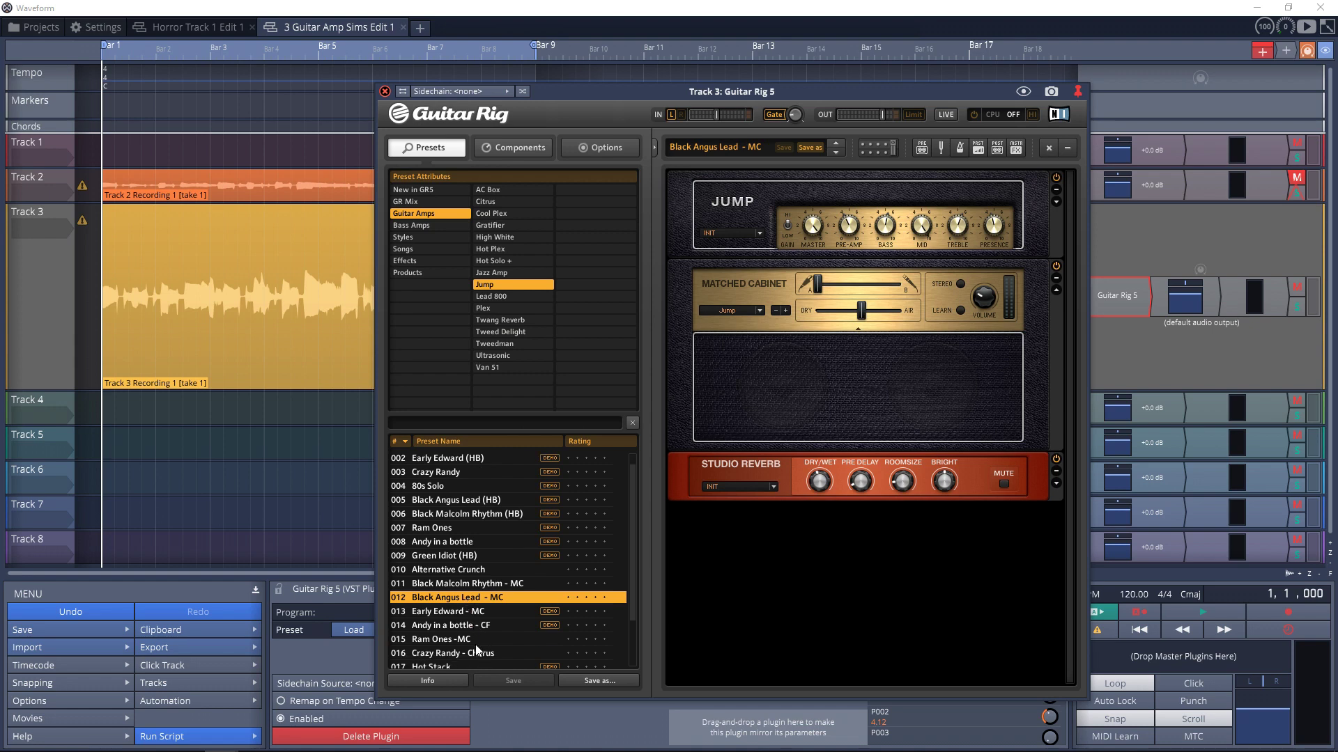
click(467, 651)
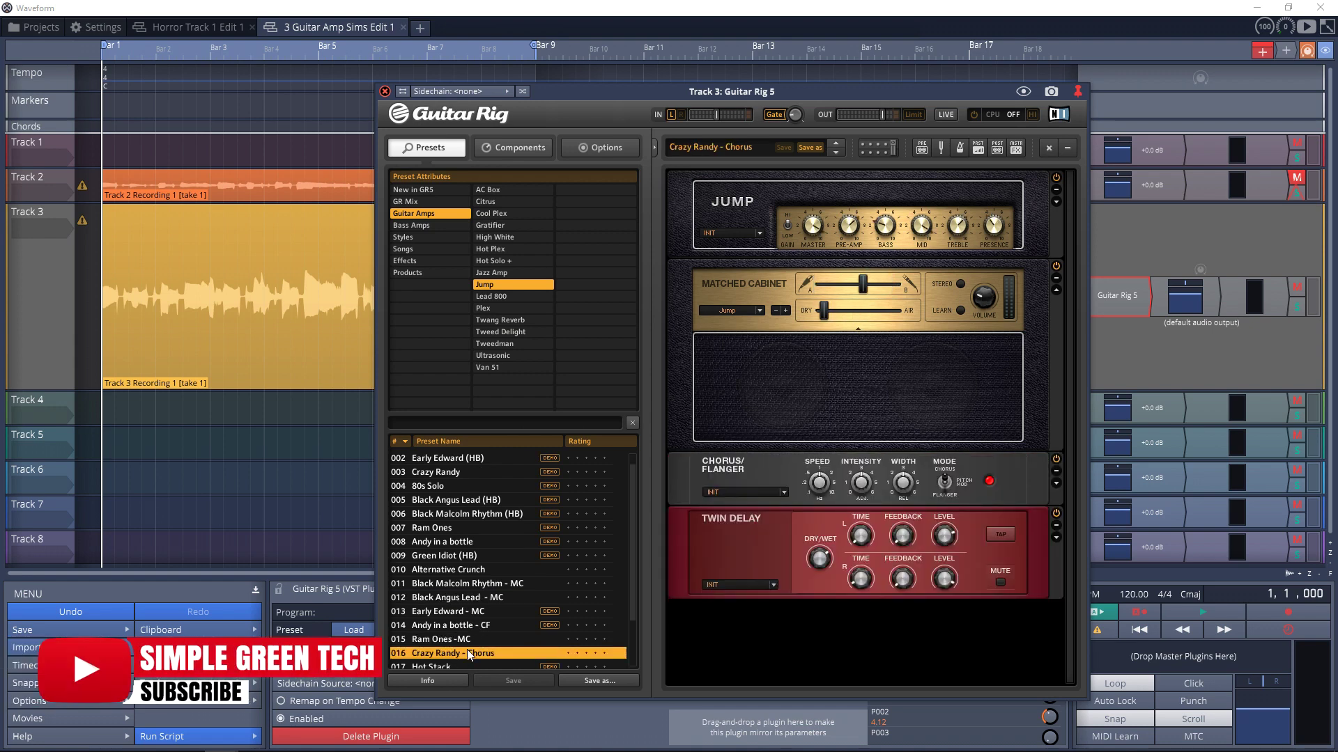
Add a Skreamer above Twin Delay and a Noise Gate at the bottom of the rack
click(514, 147)
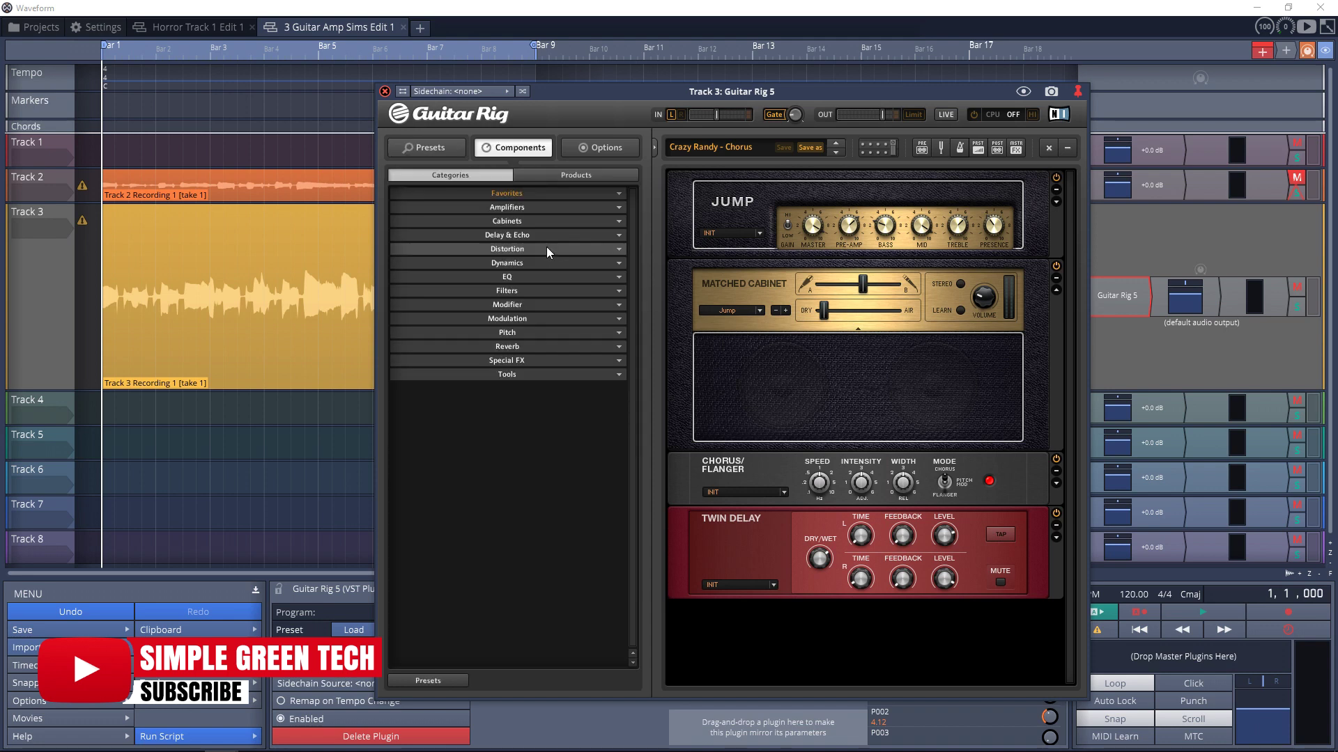
click(546, 248)
drag(443, 271, 787, 617)
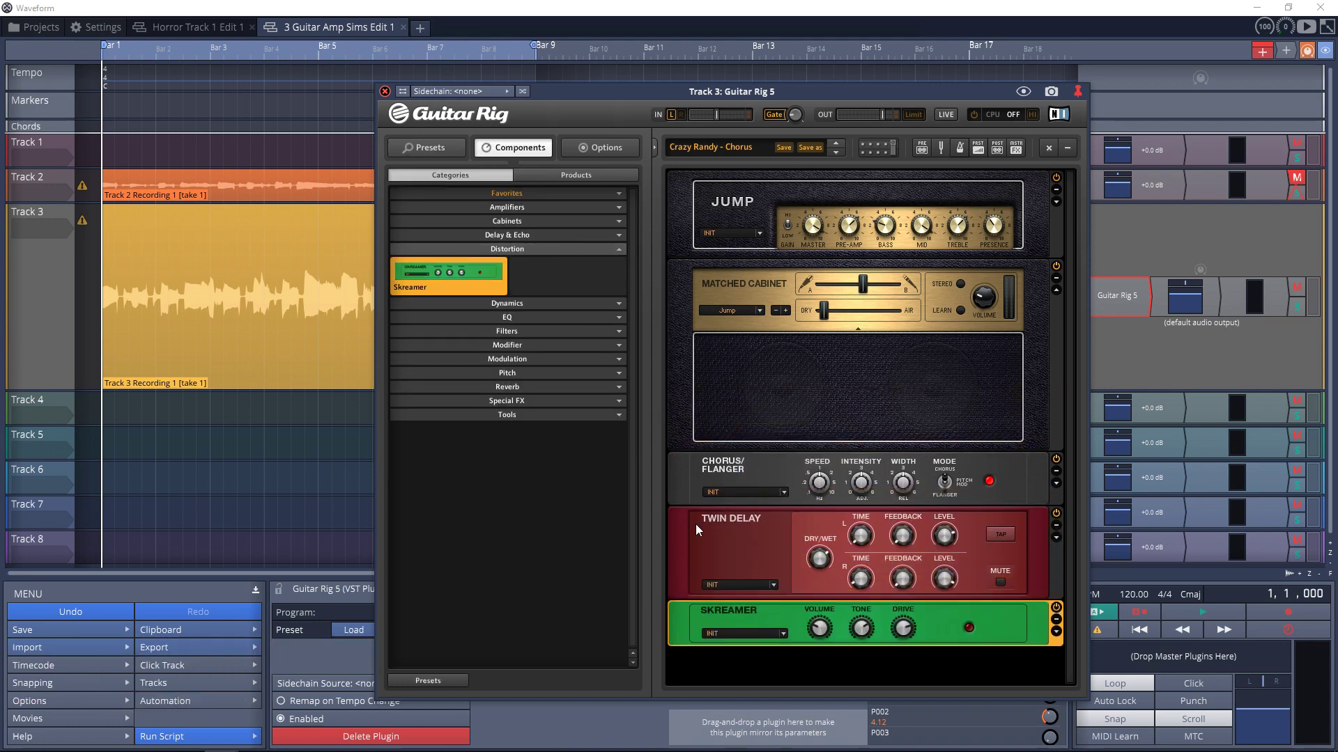
click(527, 307)
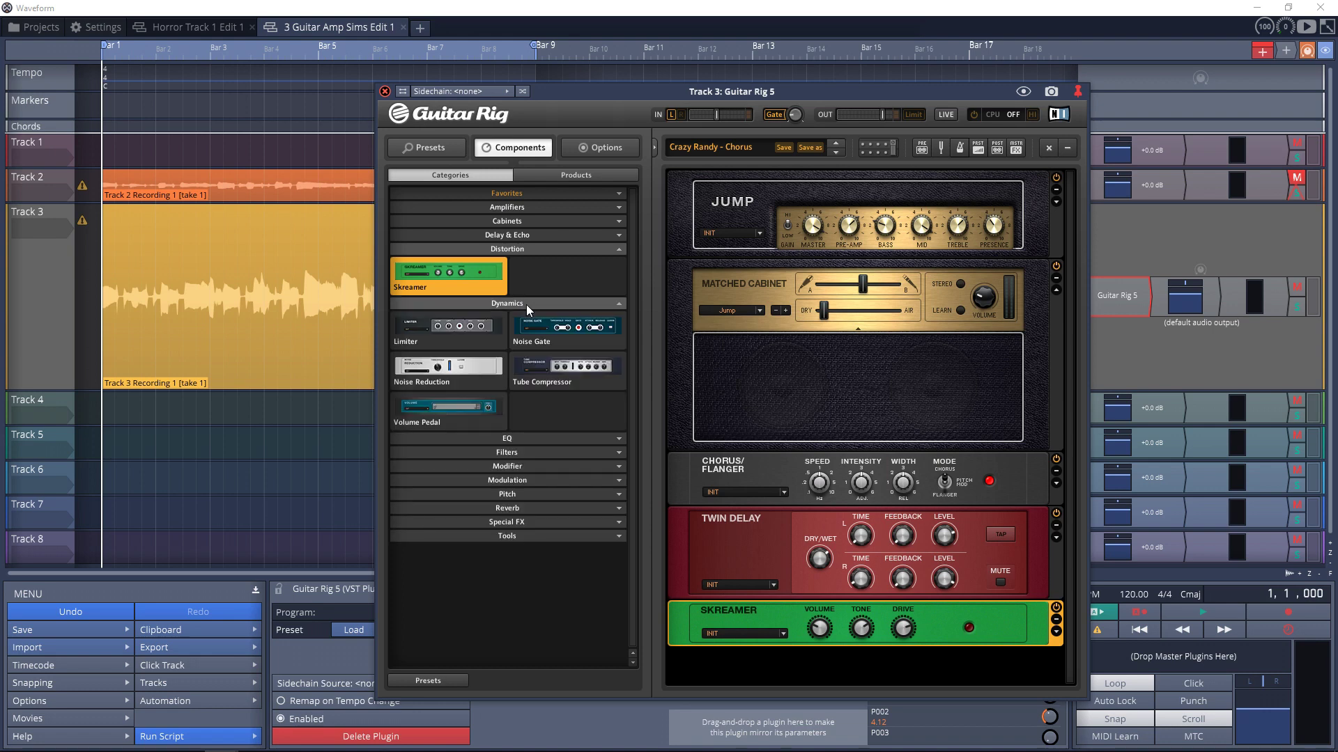
drag(550, 334, 713, 661)
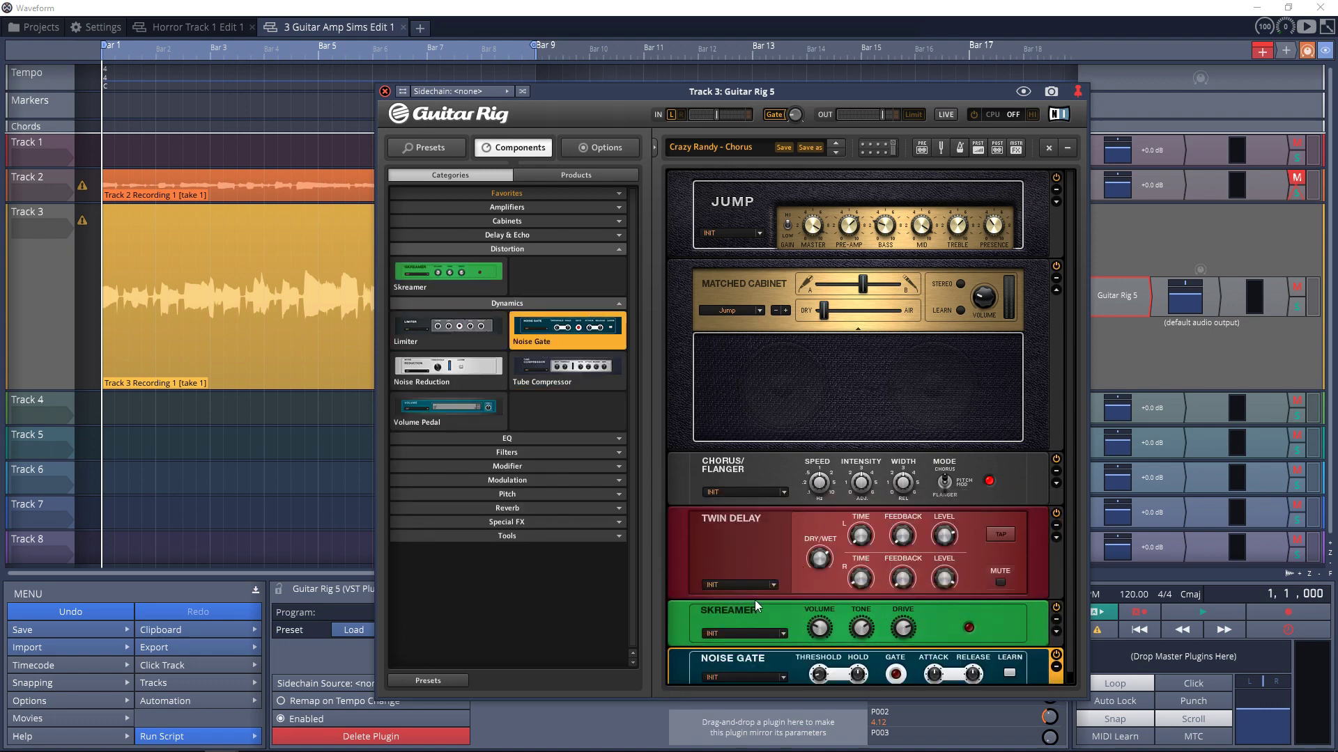
Move the Skreamer to the top and Chorus/Flanger above Jump, then collapse Twin Delay
click(524, 194)
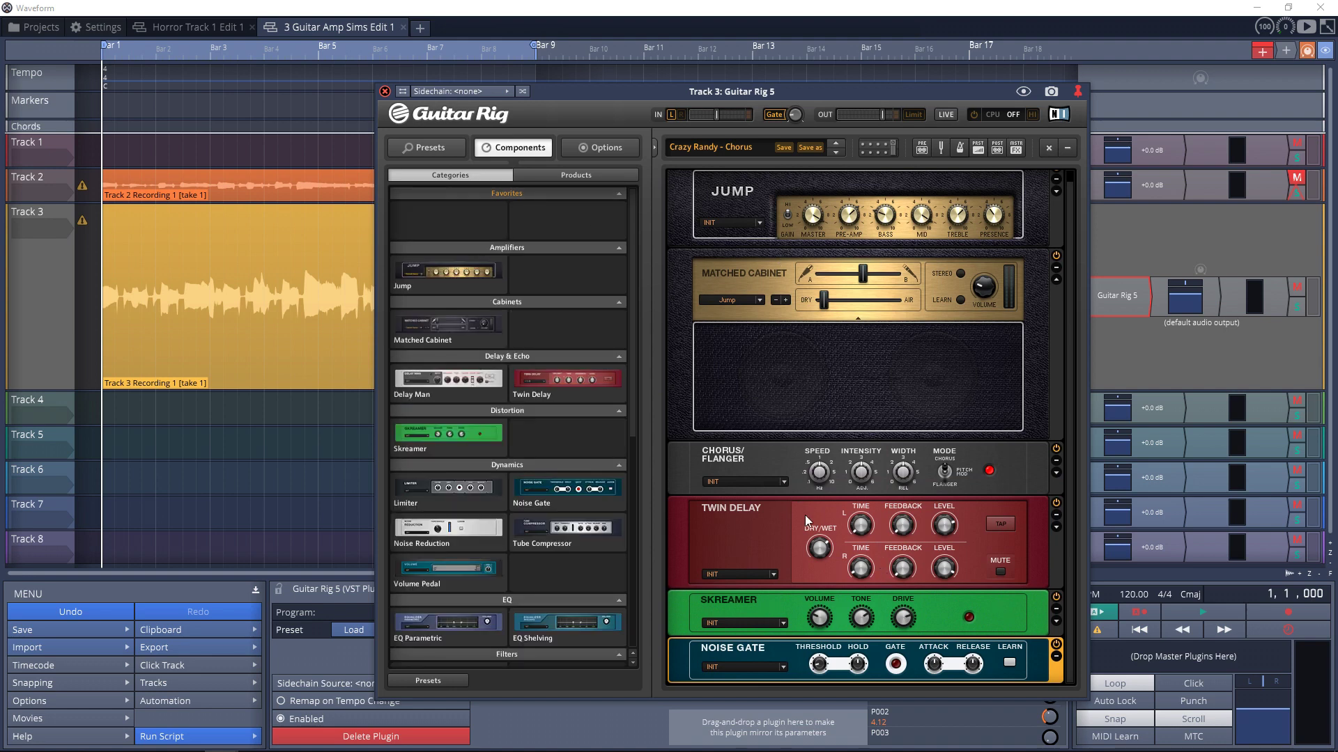
drag(759, 605, 800, 182)
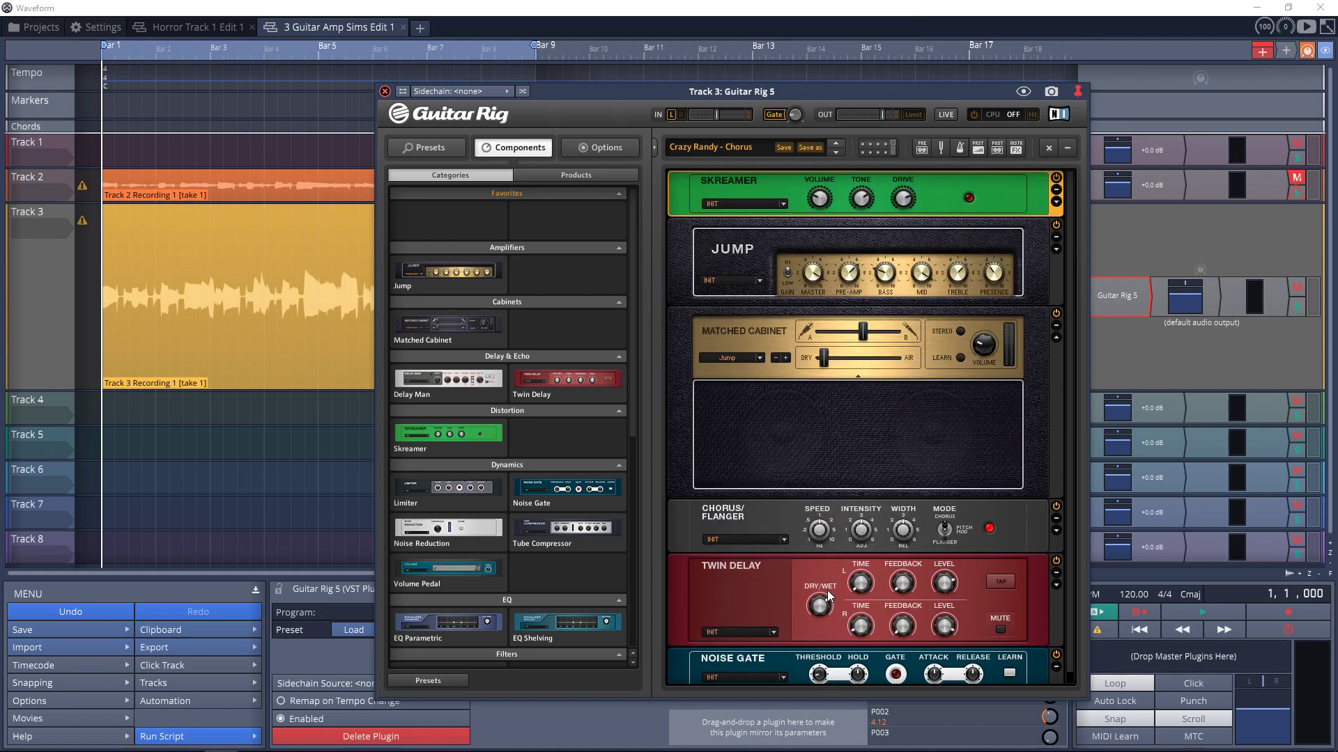
drag(759, 514, 783, 249)
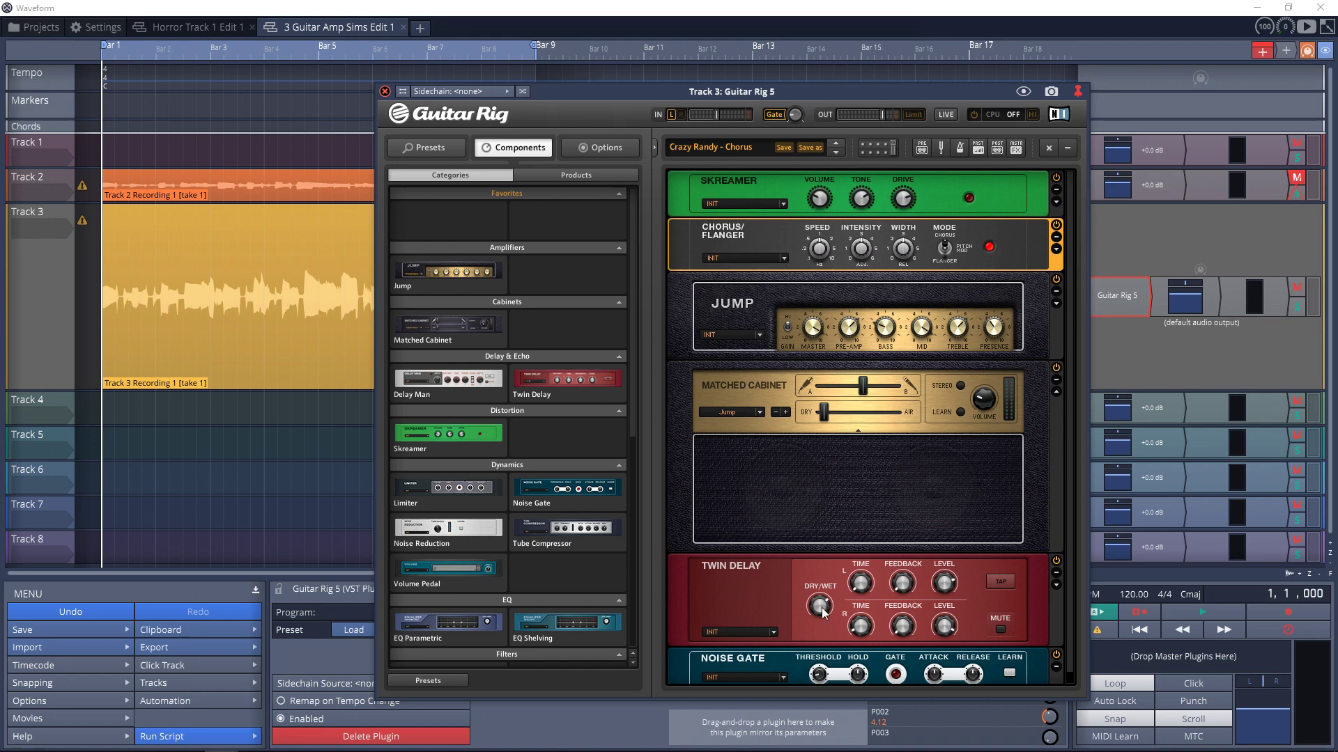
click(1056, 575)
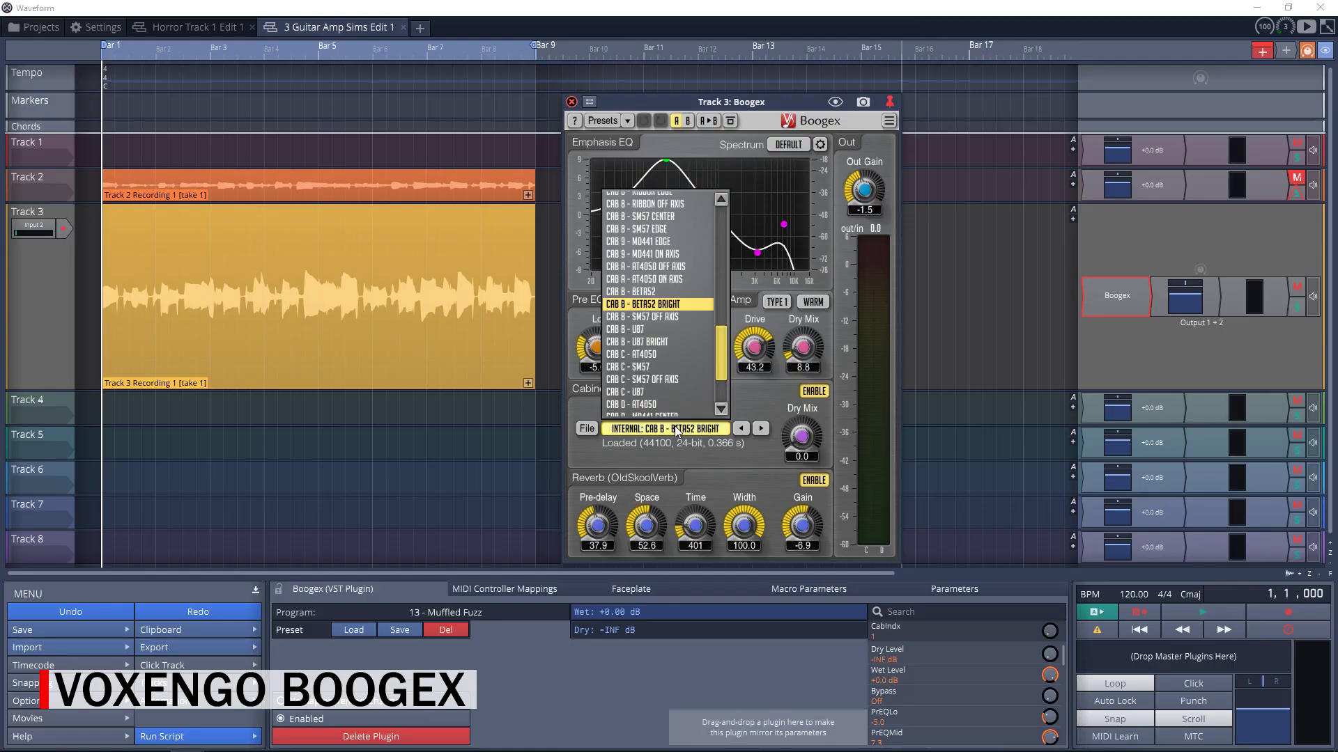
Choose the CAB D - AT4050 cabinet and compare the sound with reverb and cabinet bypassed
click(670, 404)
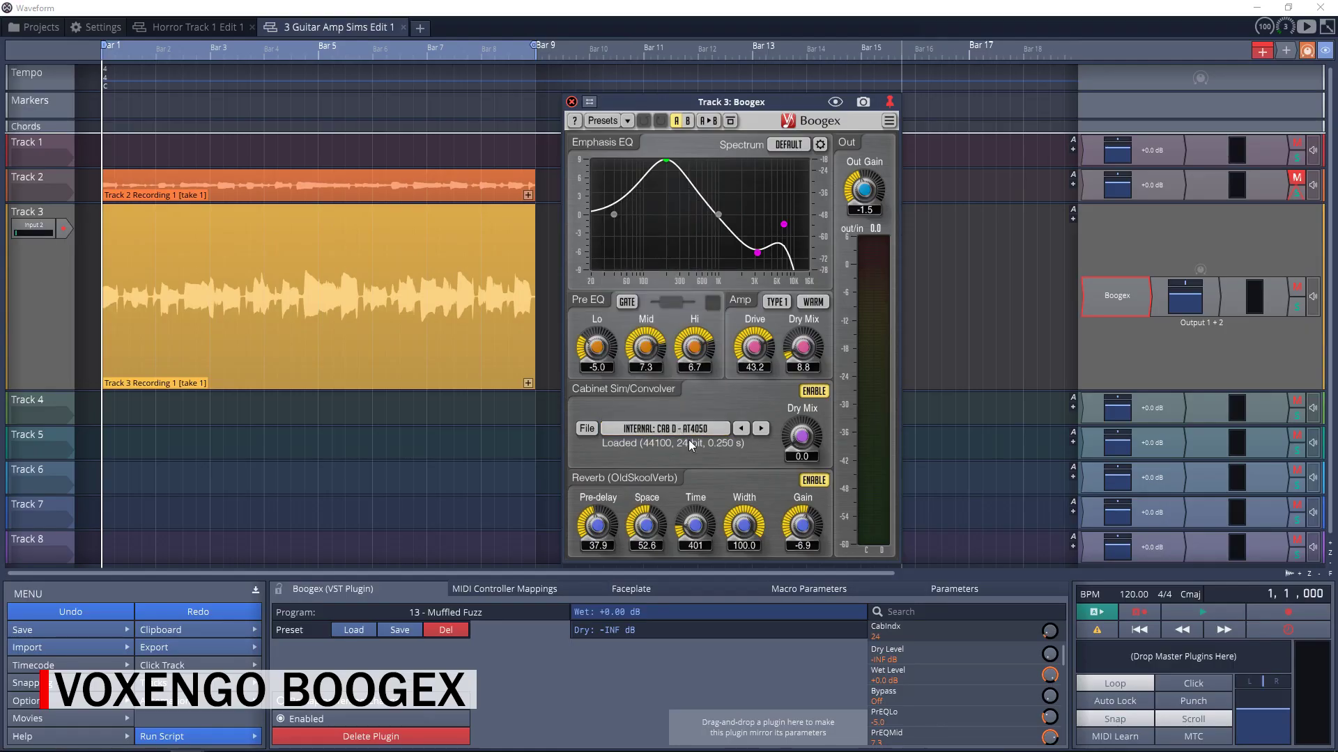
click(813, 481)
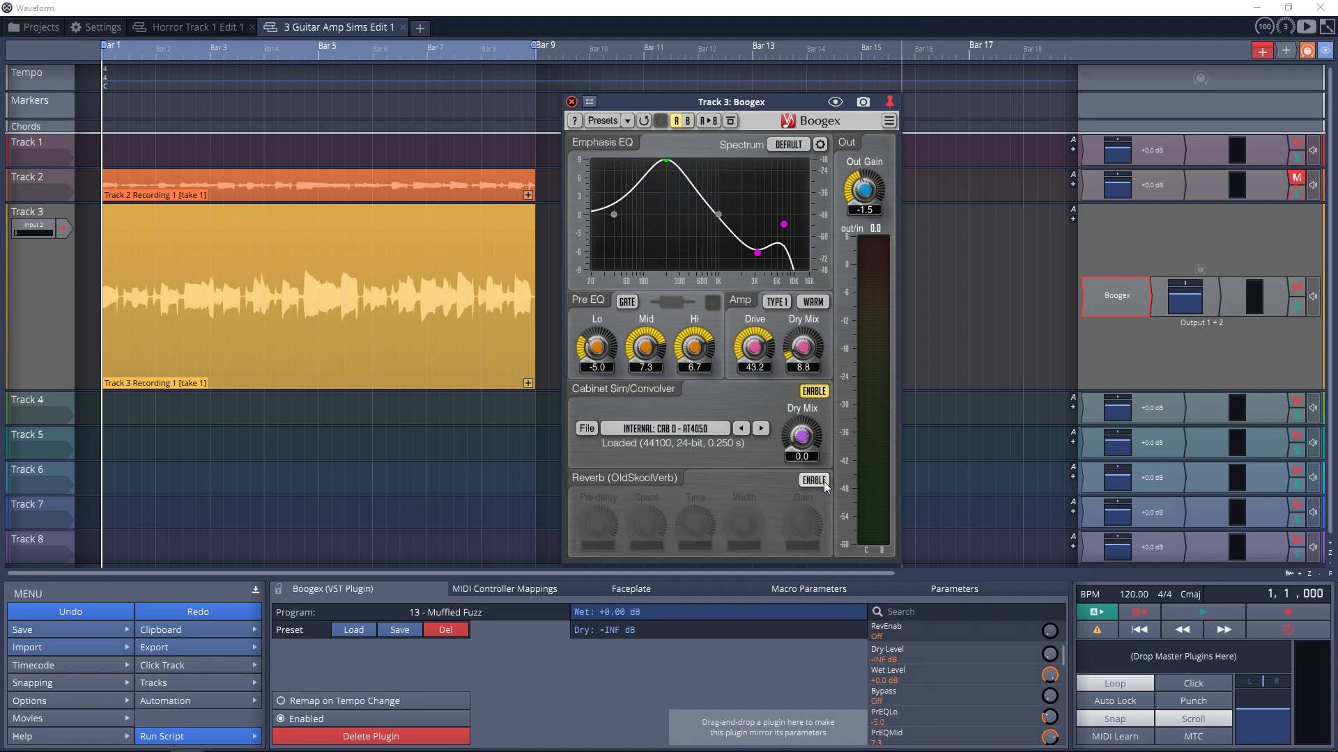
click(814, 481)
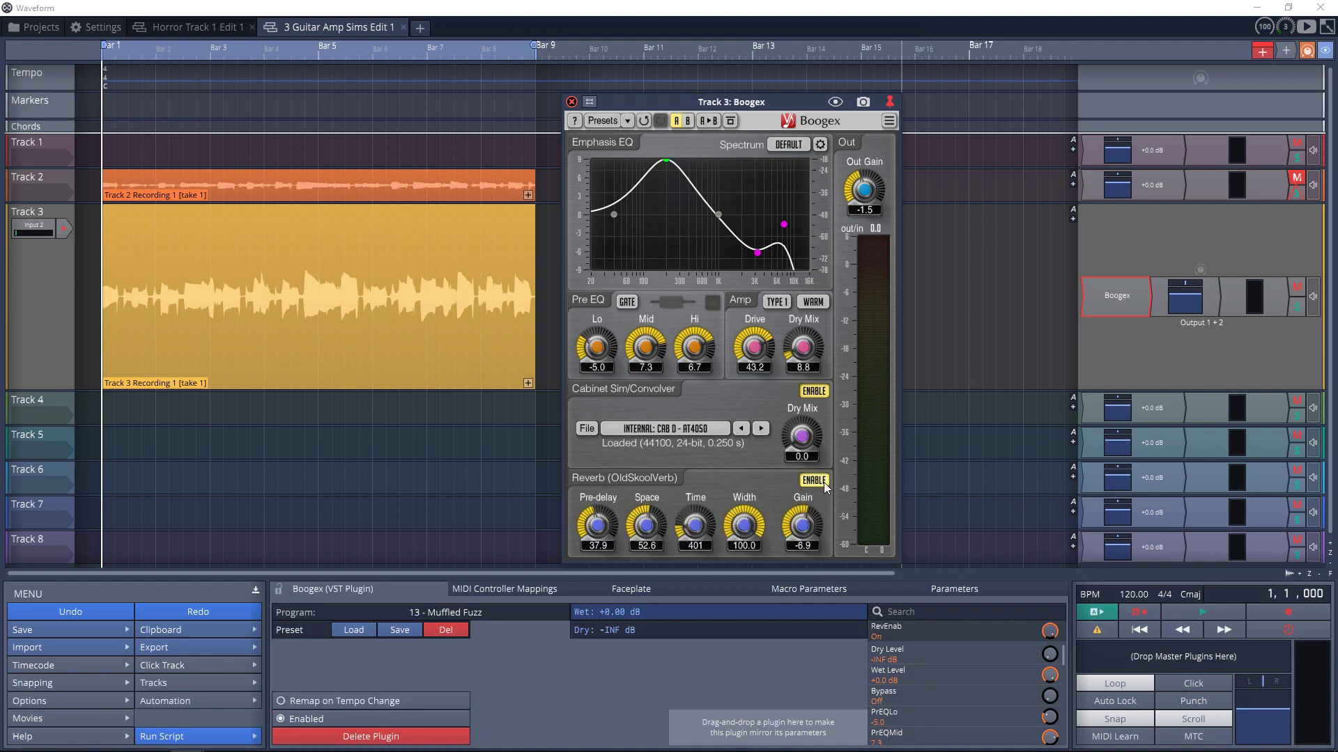
click(814, 392)
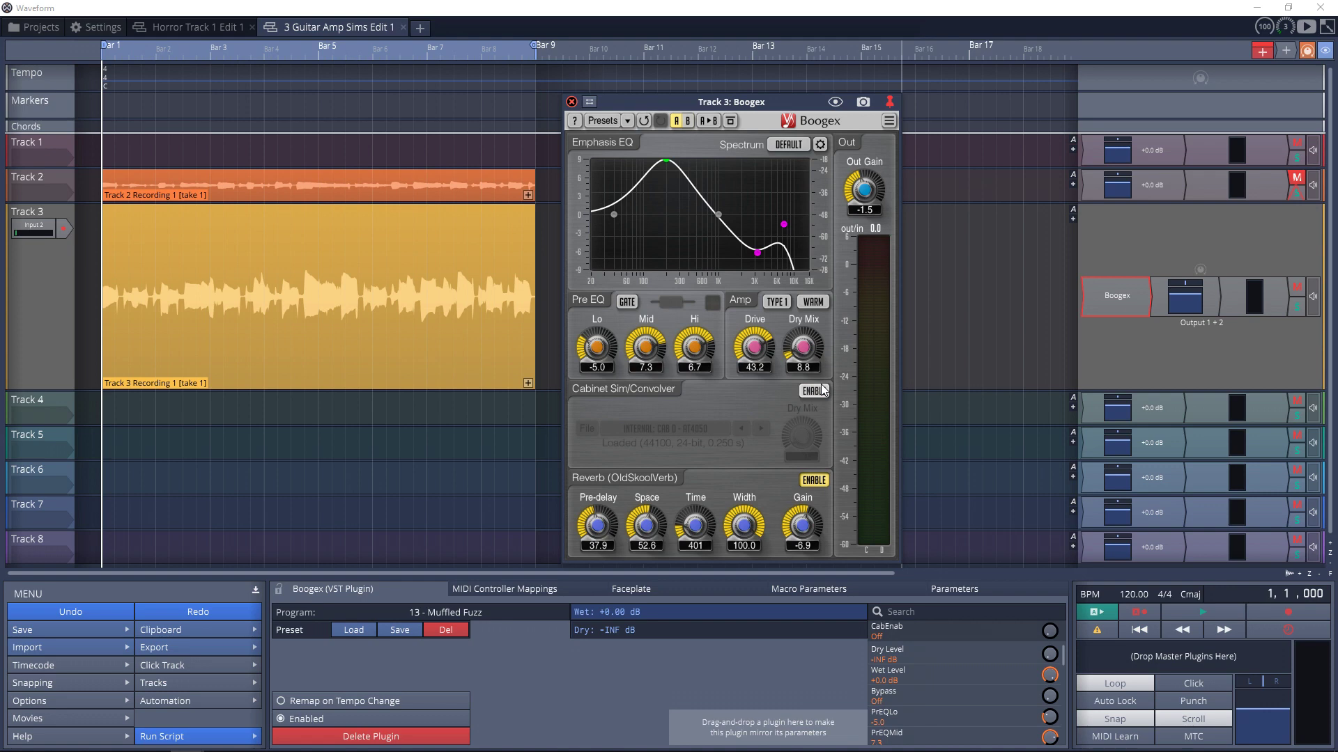
click(814, 392)
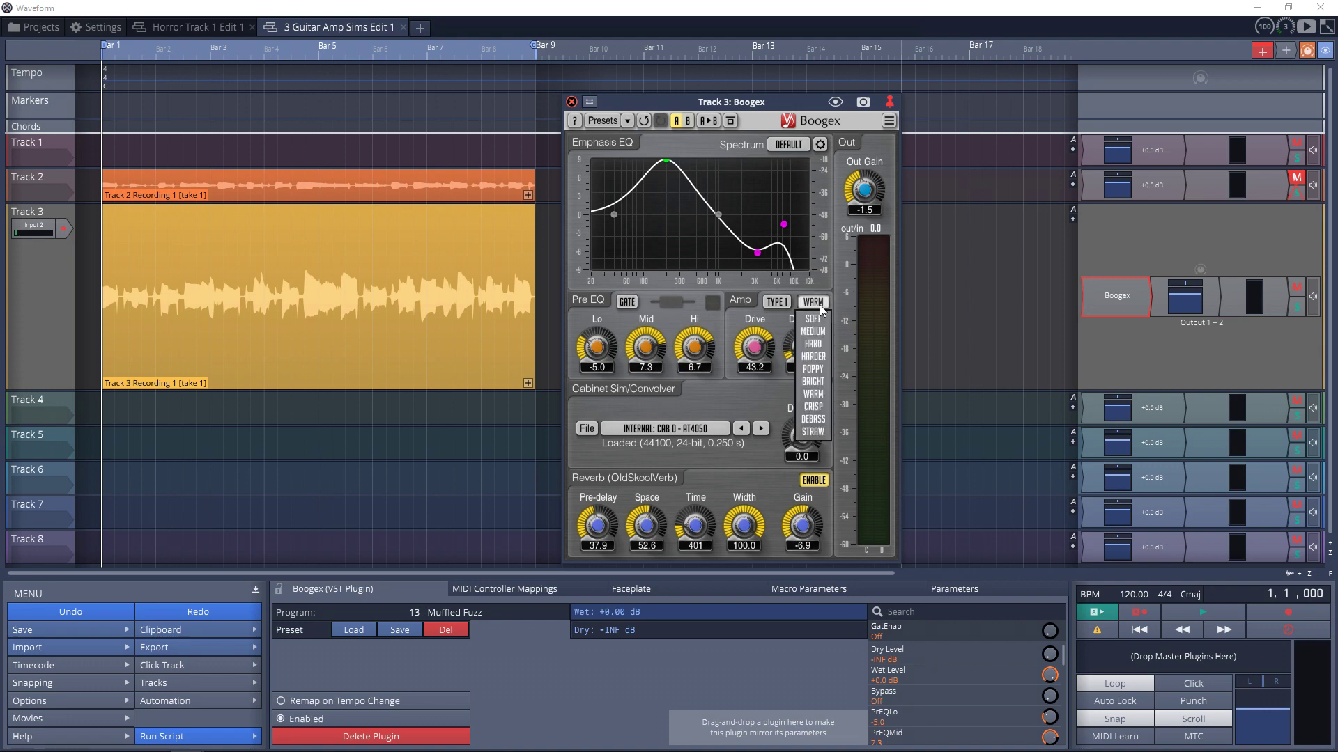
Set the amp to BRIGHT with the CAB D - SM57 CENTER cabinet, reverb off, and open Presets
click(813, 357)
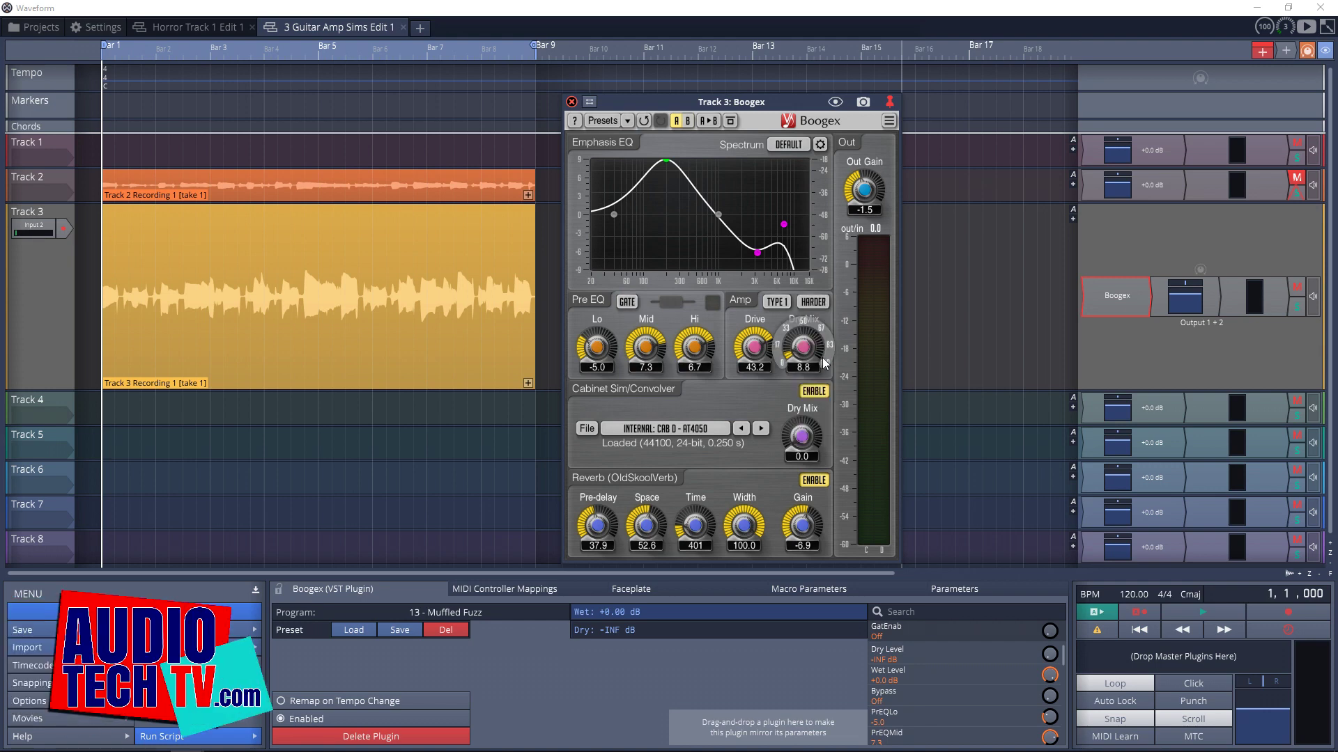
click(814, 303)
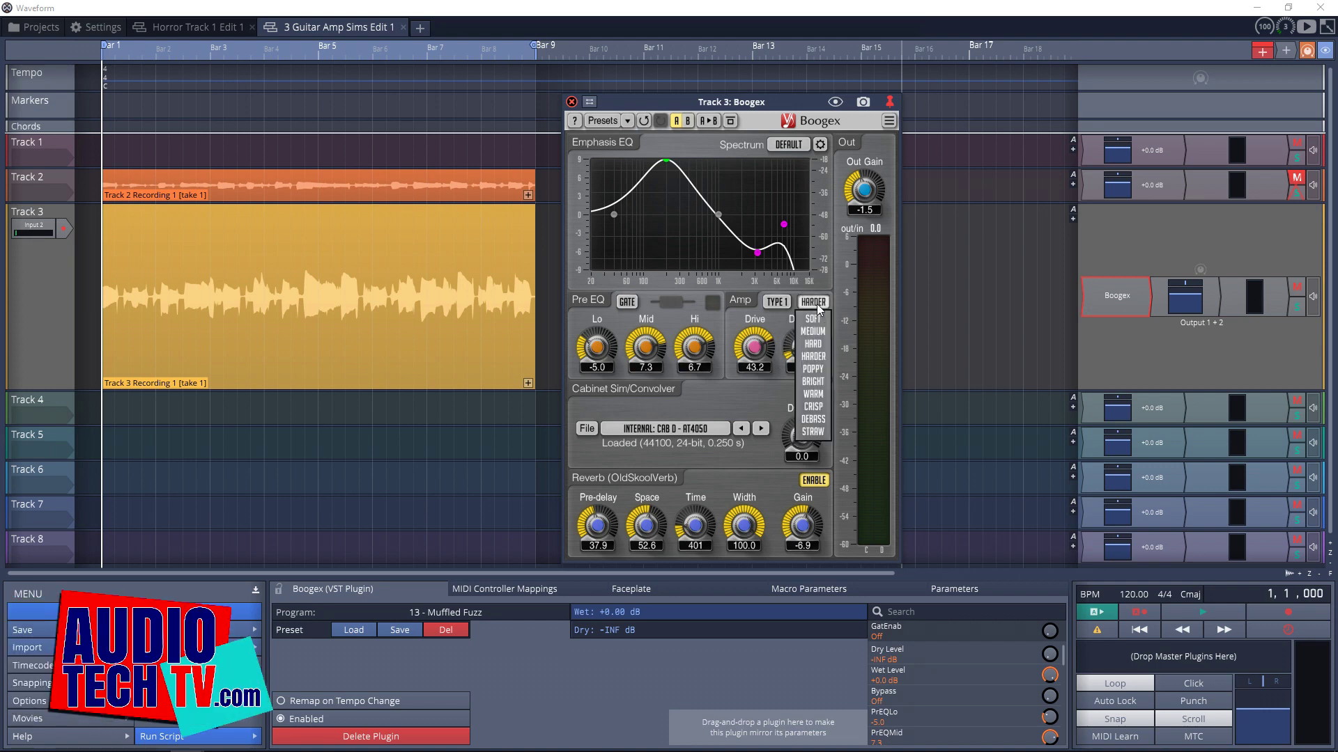
click(813, 382)
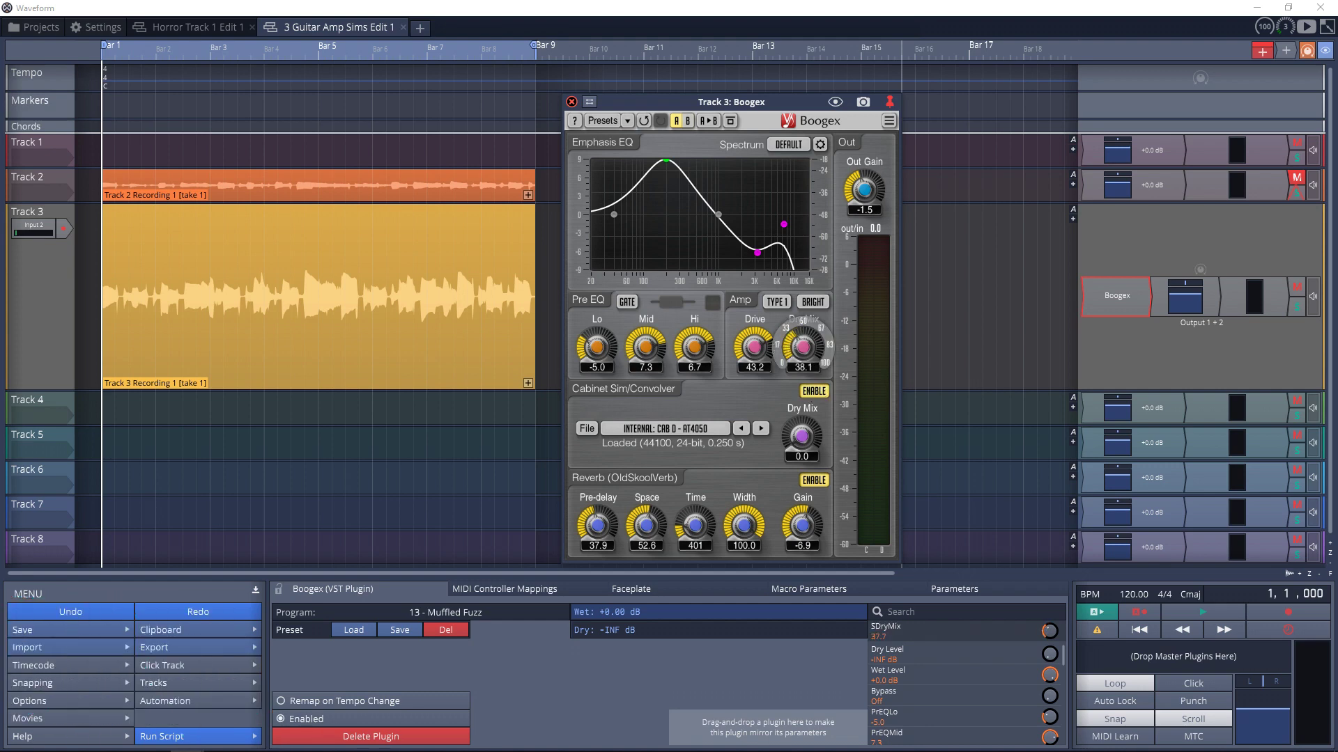
click(679, 433)
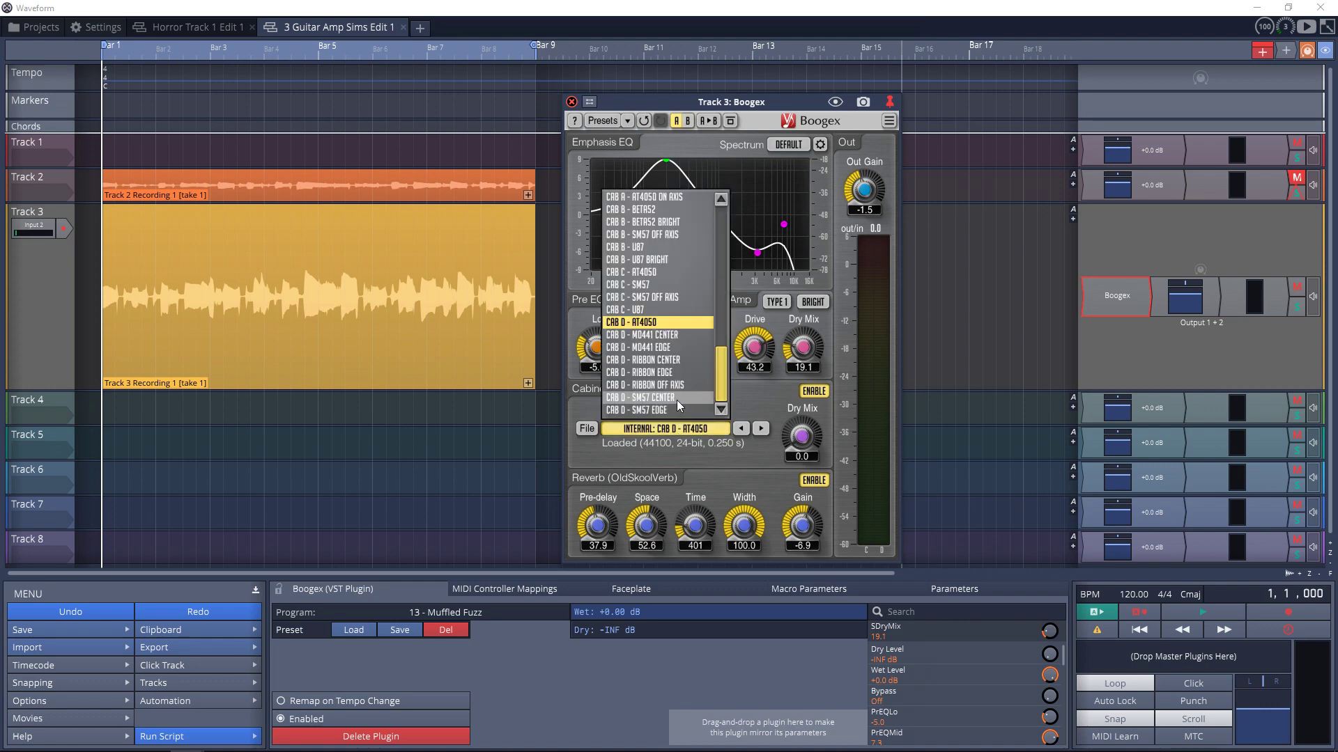
click(676, 398)
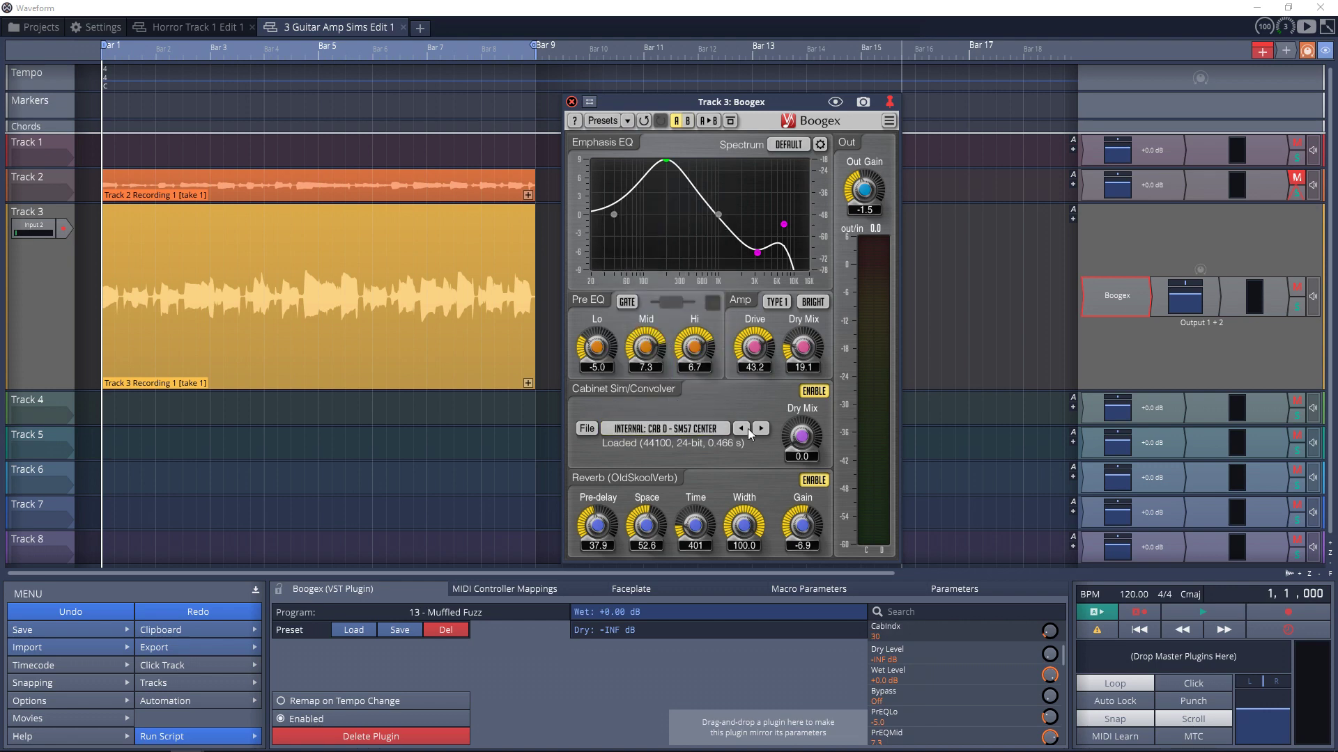
click(813, 480)
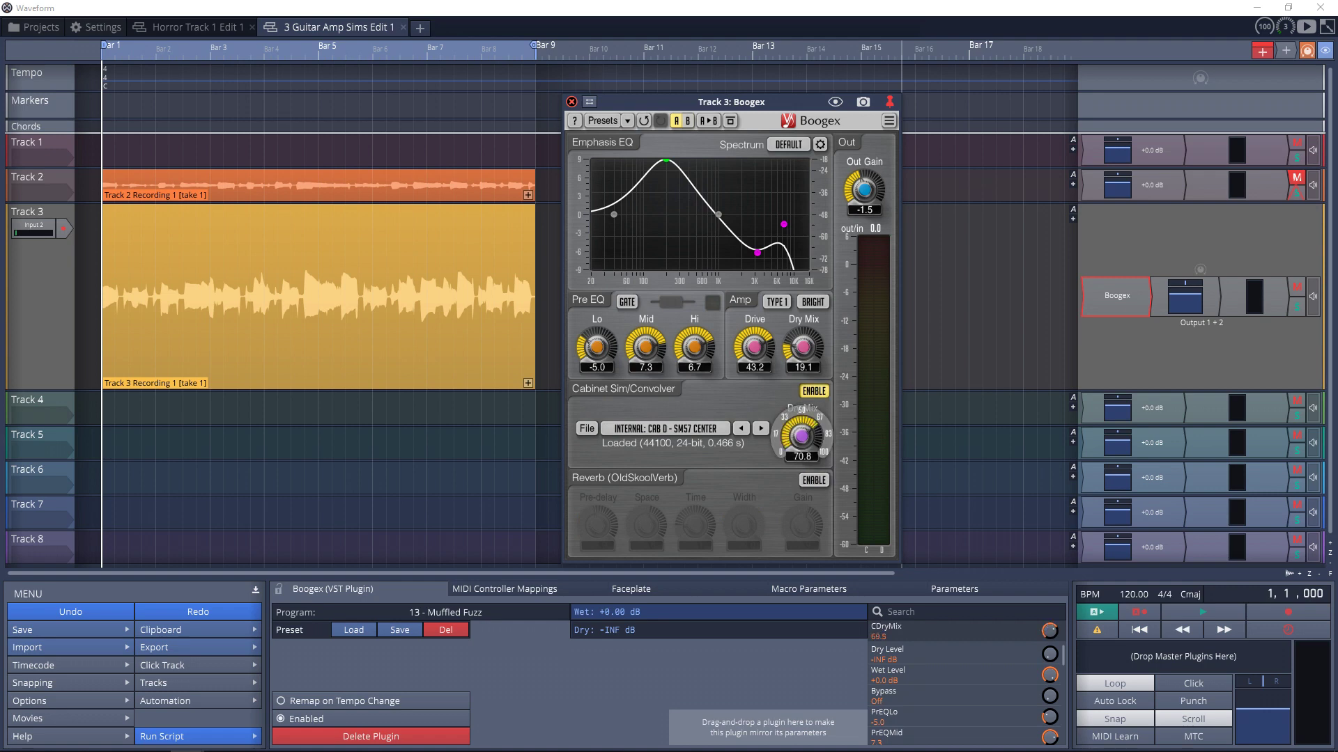
click(744, 168)
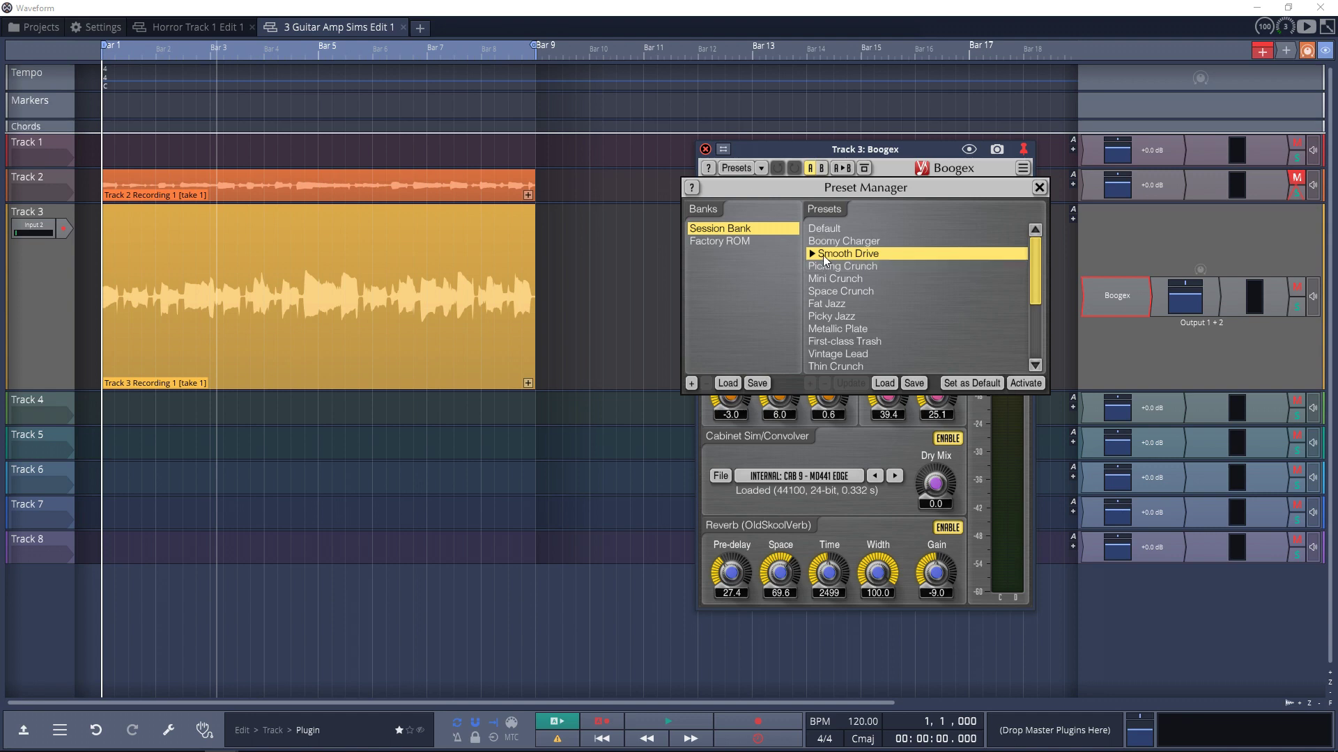
Play the track through the Smooth Drive preset, then again with Vintage Lead selected
click(1039, 188)
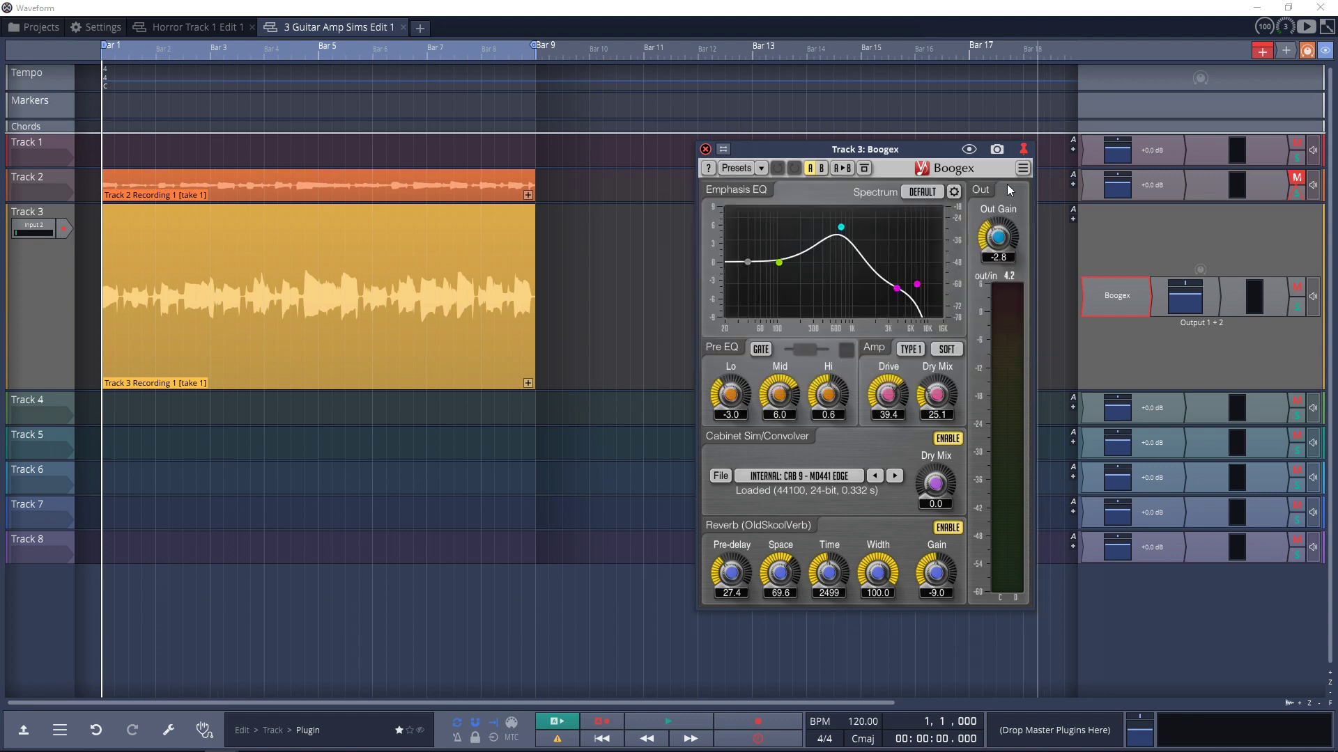
key(space)
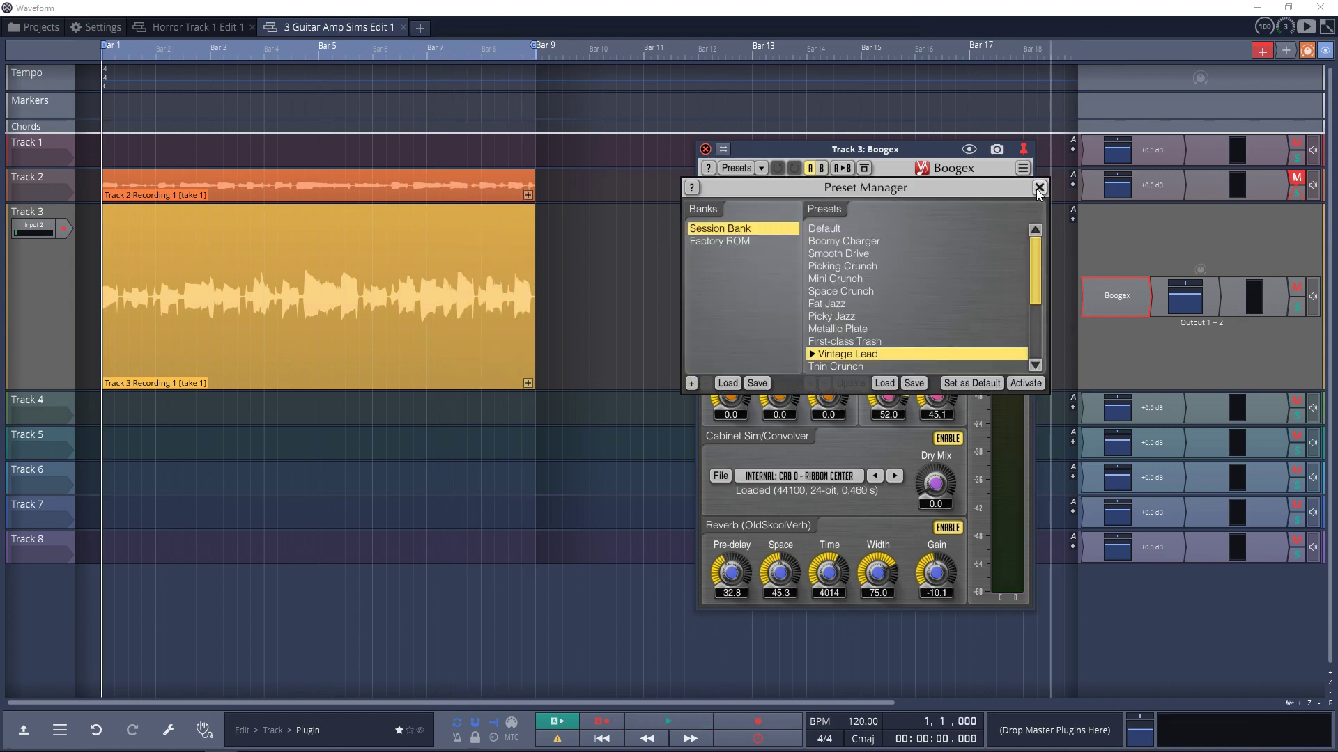
click(1039, 189)
key(space)
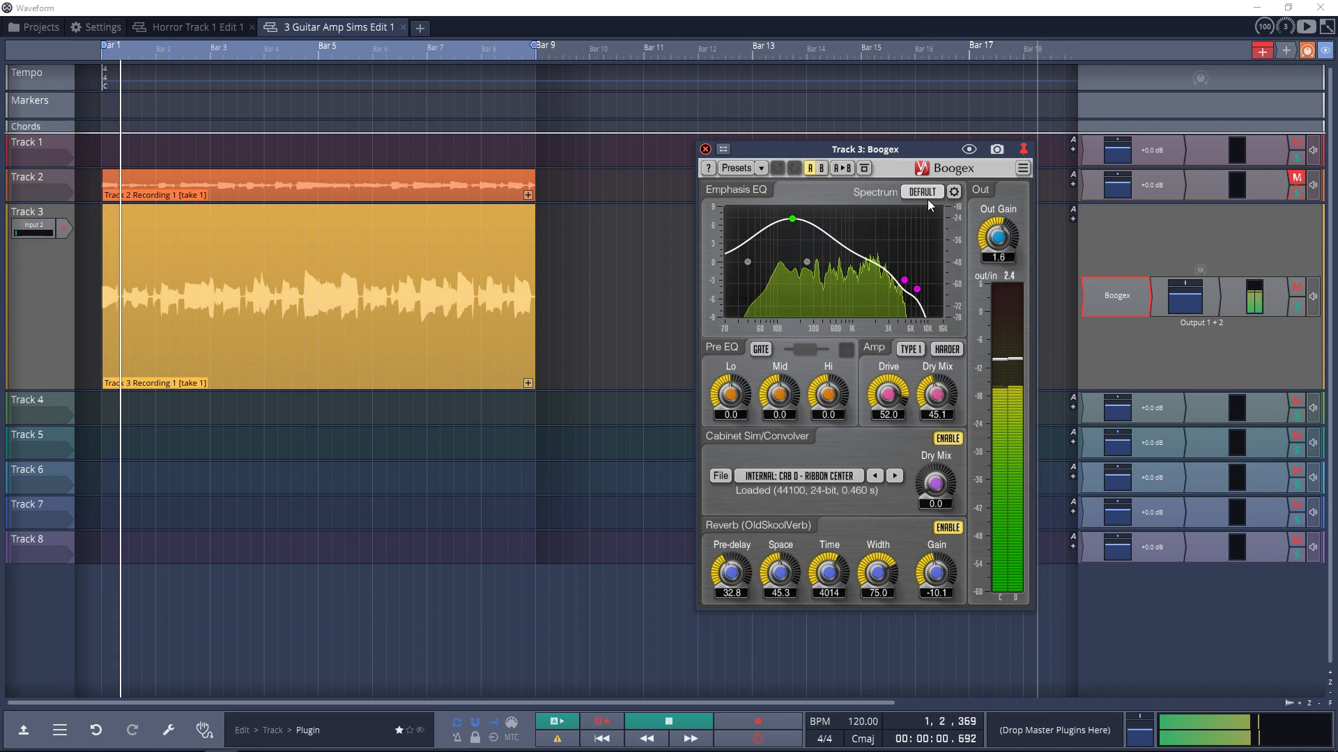